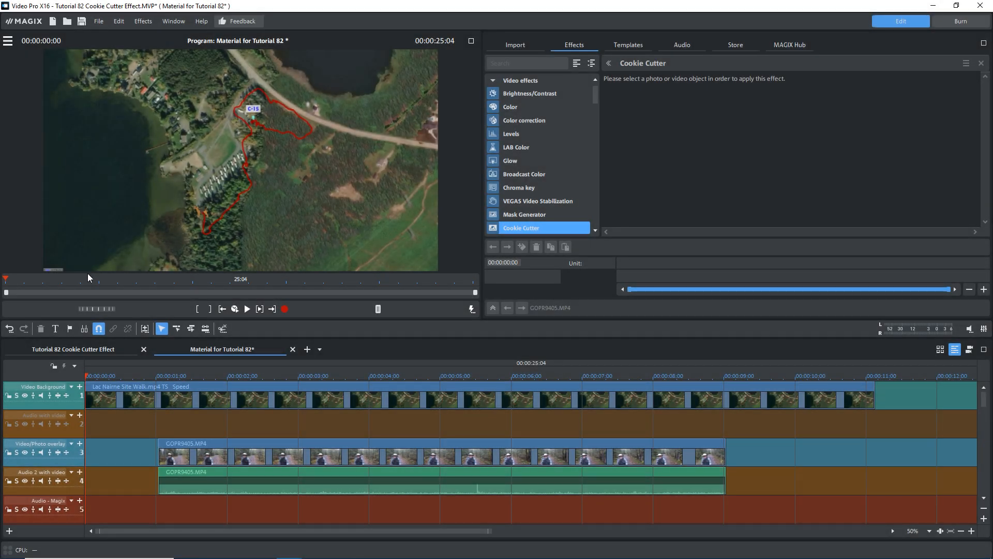
Step: Move the playhead to 00:00:01:04 and apply the Cookie Cutter effect to the GOPR9405.MP4 overlay clip on track 3
click(109, 387)
click(109, 387)
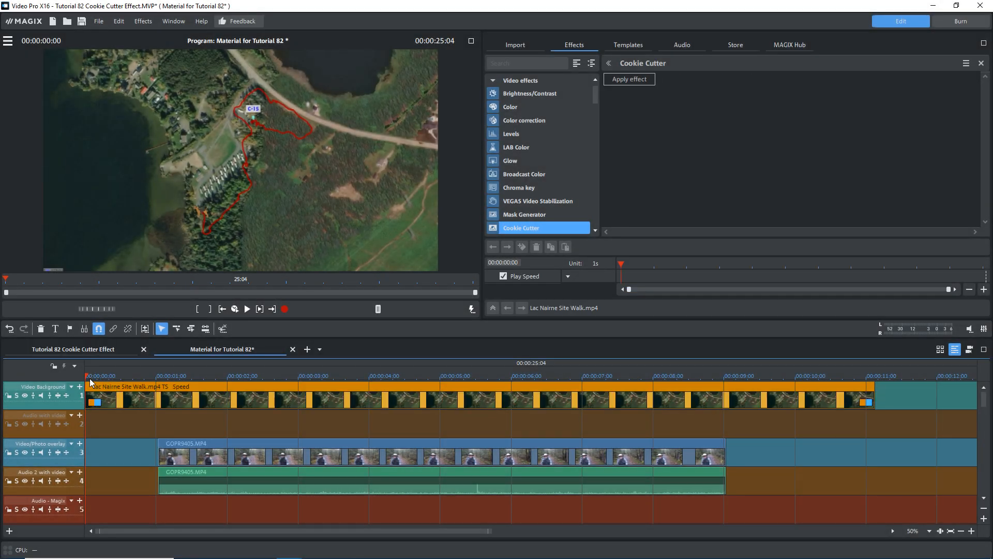
mouse_move(93, 375)
mouse_down()
mouse_move(222, 381)
mouse_move(167, 381)
mouse_up()
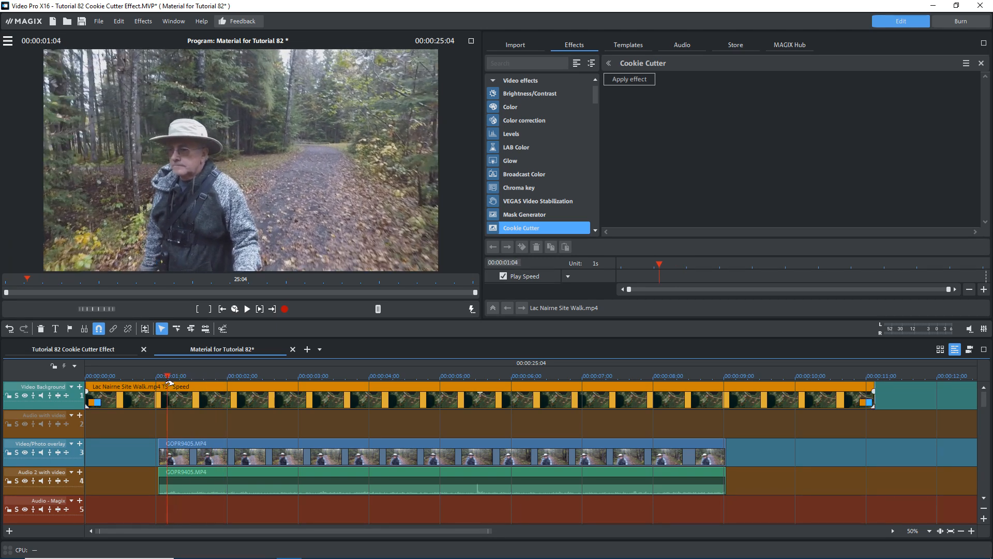
click(199, 452)
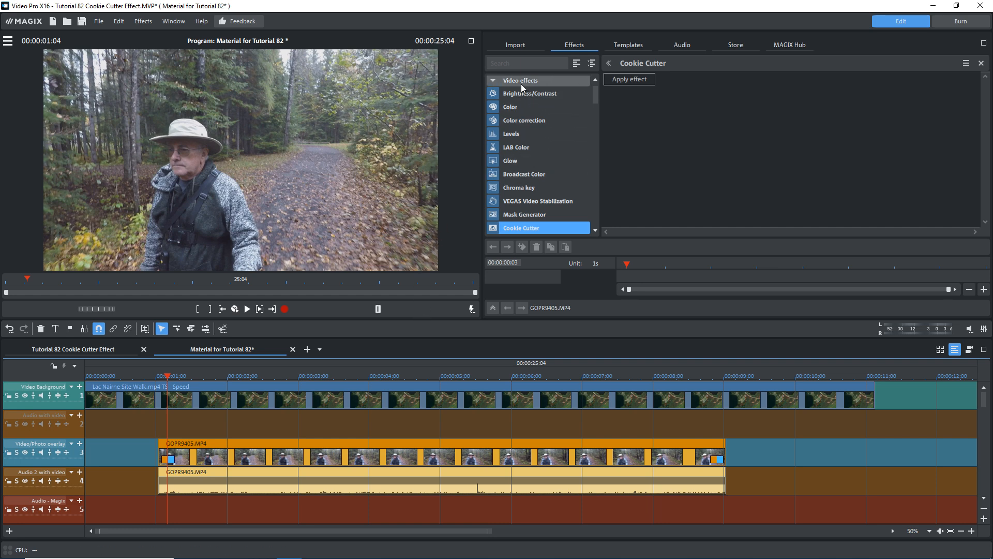
click(614, 82)
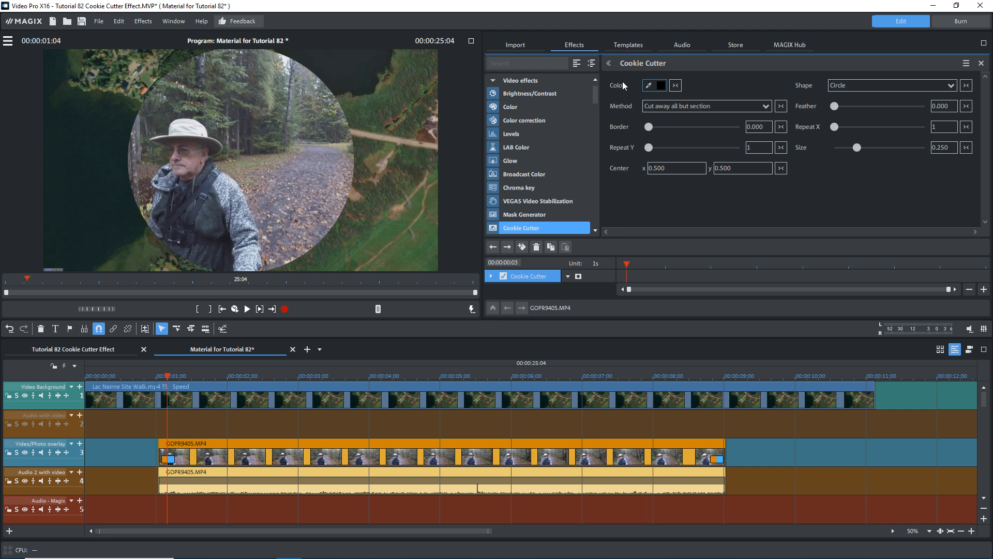
Step: View the Cookie Cutter effect's save and load options, and remove and reapply the effect on the overlay clip
click(965, 65)
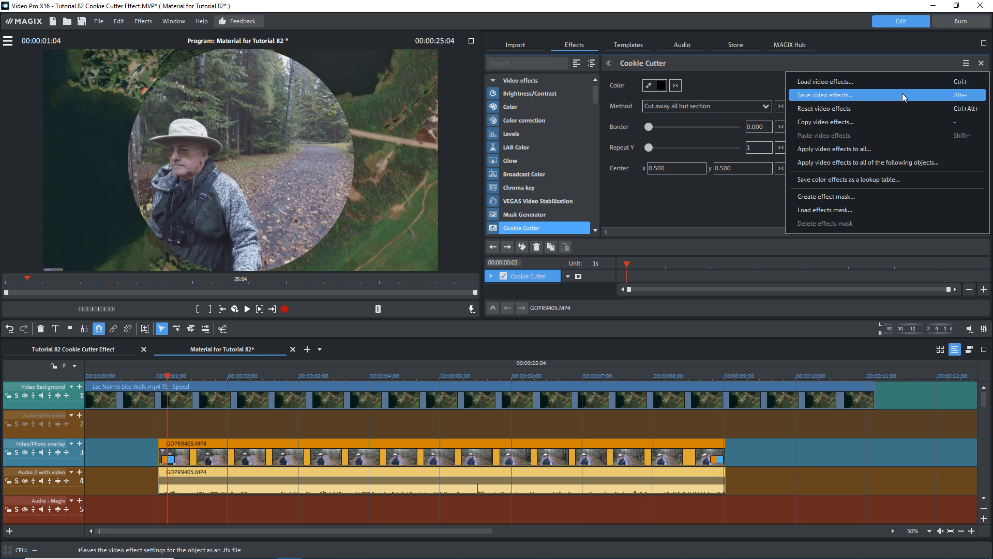
click(908, 63)
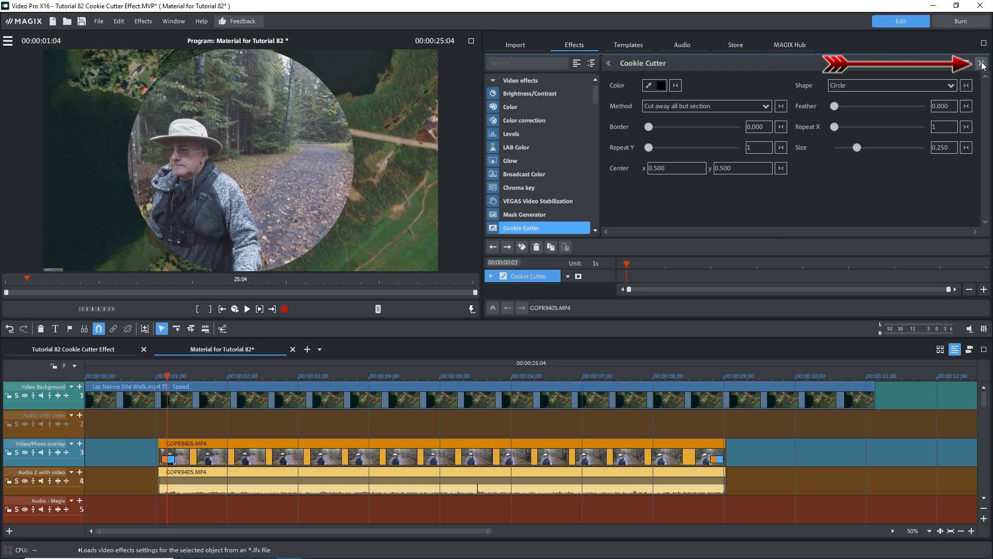
click(981, 63)
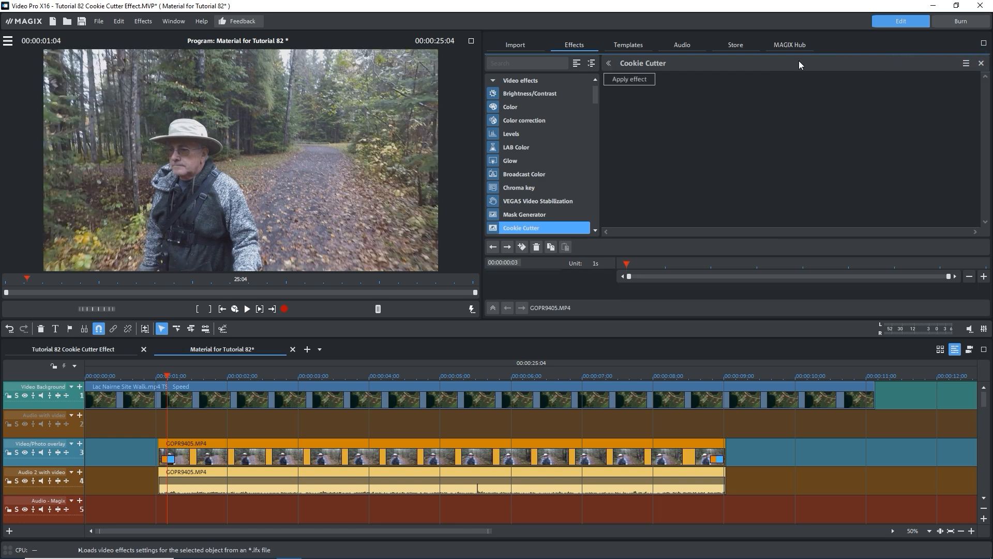
click(623, 79)
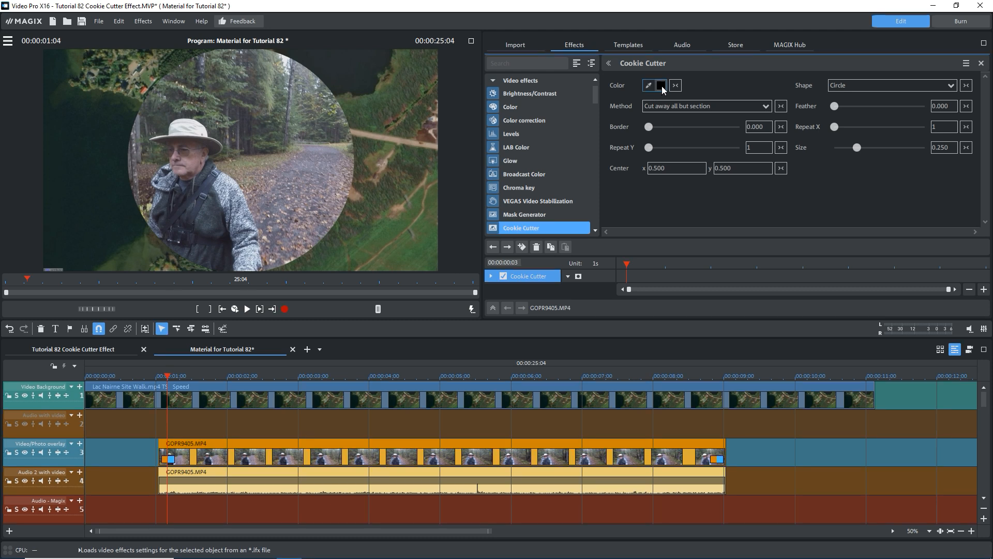
Step: Set the Cookie Cutter color to pure red and choose the Circle shape
click(662, 86)
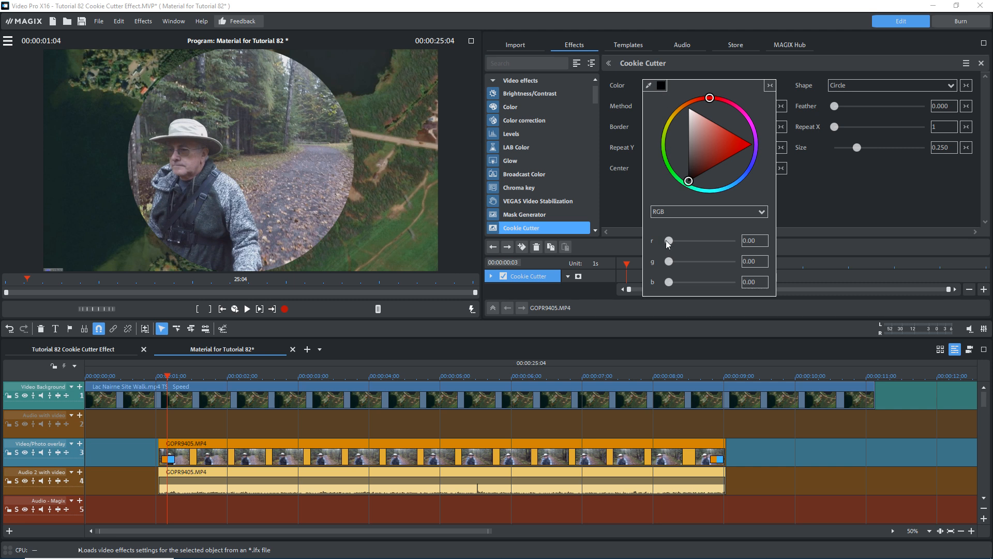
drag(668, 242, 749, 240)
click(812, 189)
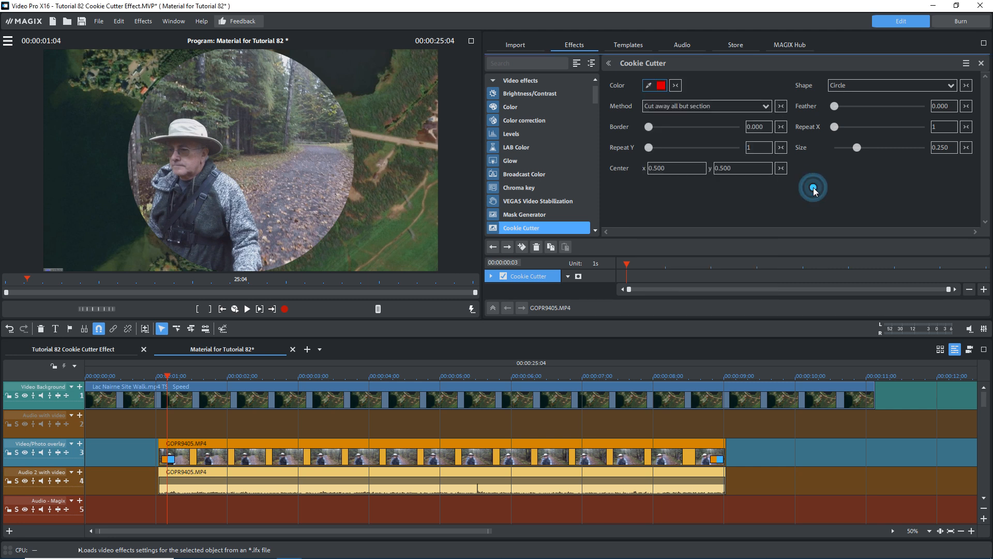
click(890, 86)
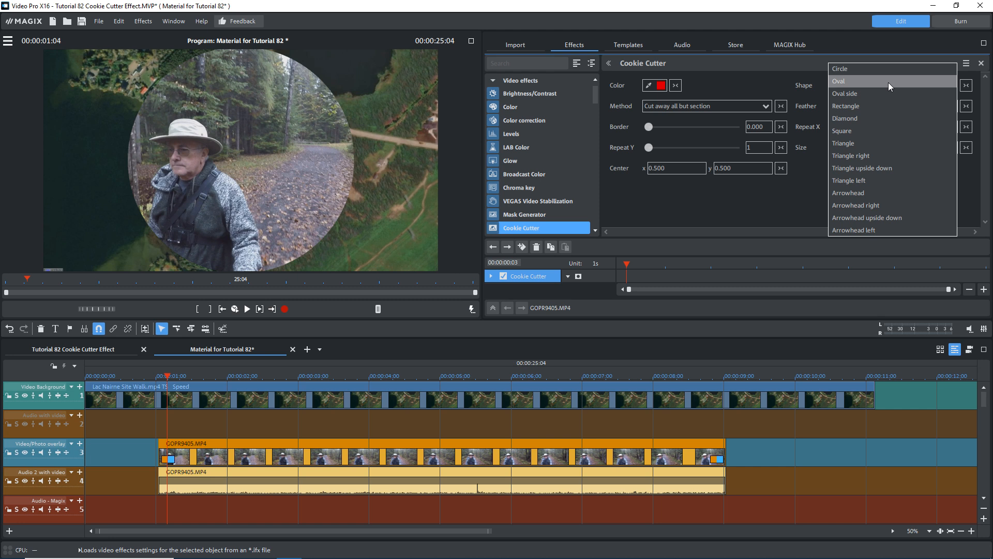
click(859, 70)
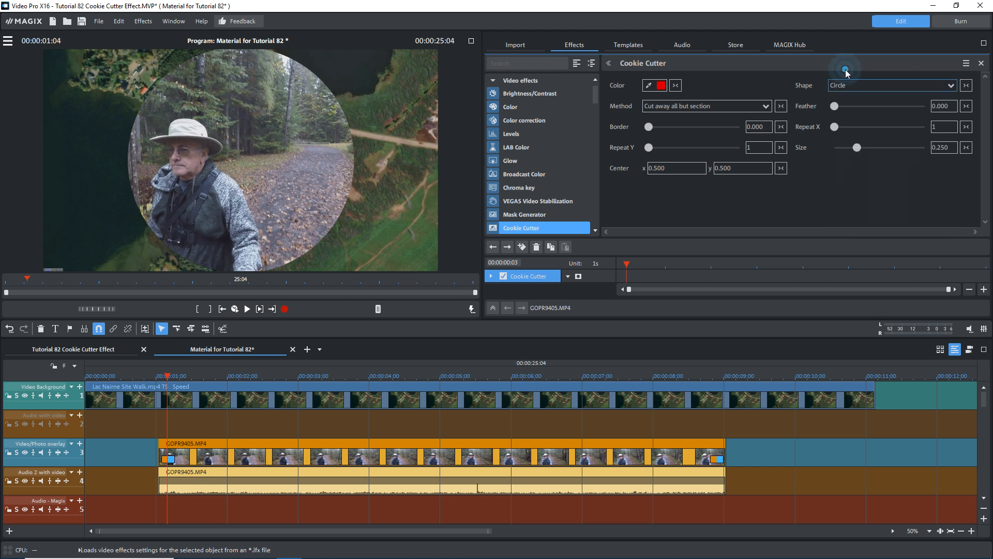
Step: Switch the cutout method to Cut away section and back to Cut away all but section
click(747, 104)
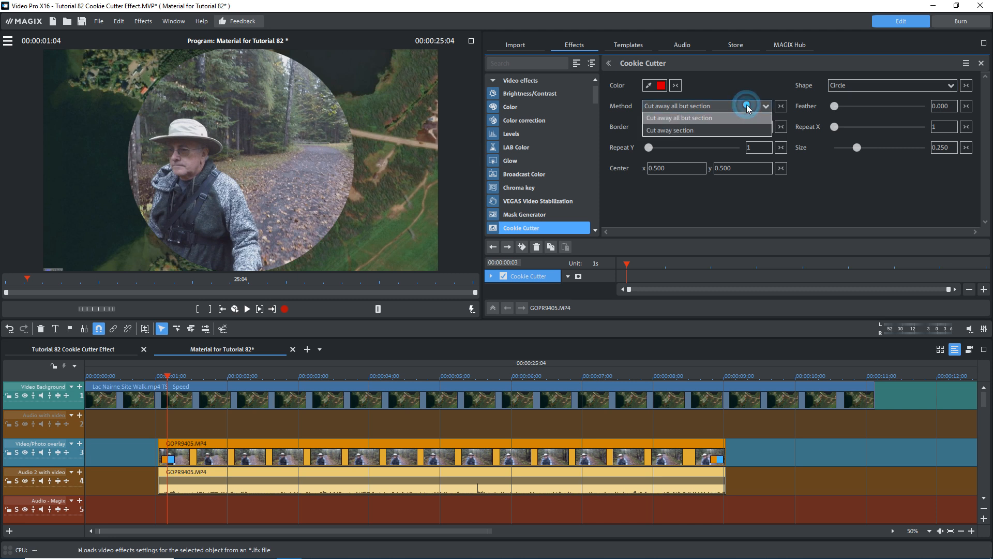
click(727, 129)
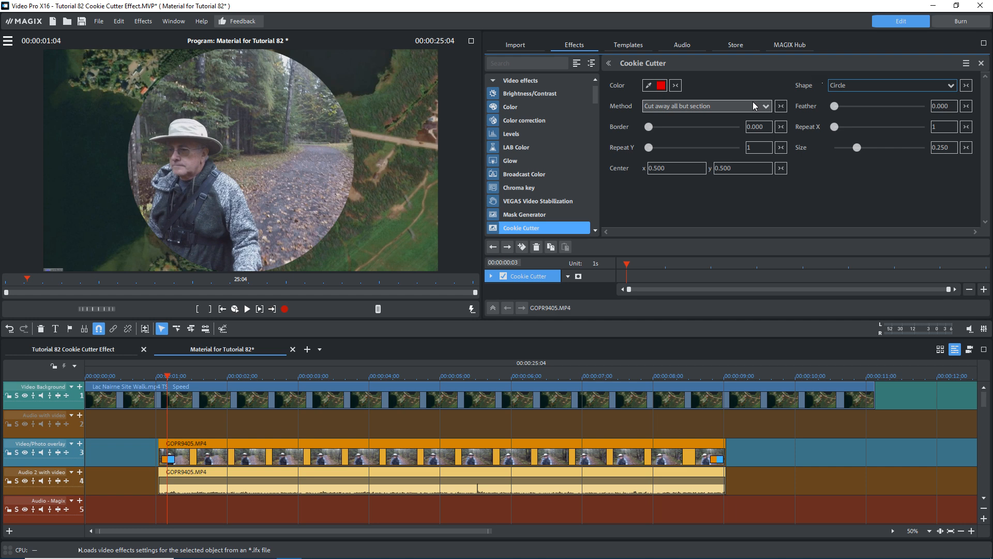
click(752, 106)
click(727, 129)
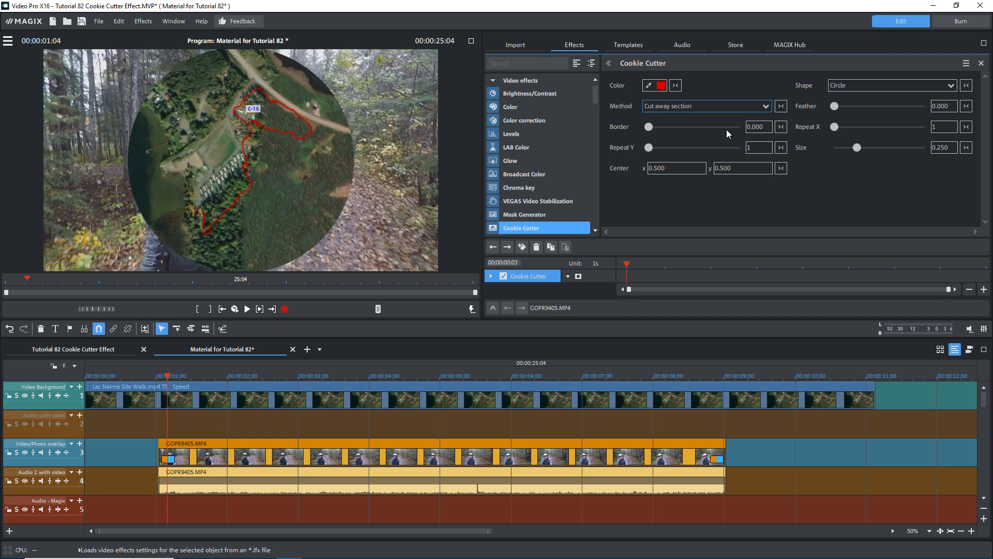
click(720, 104)
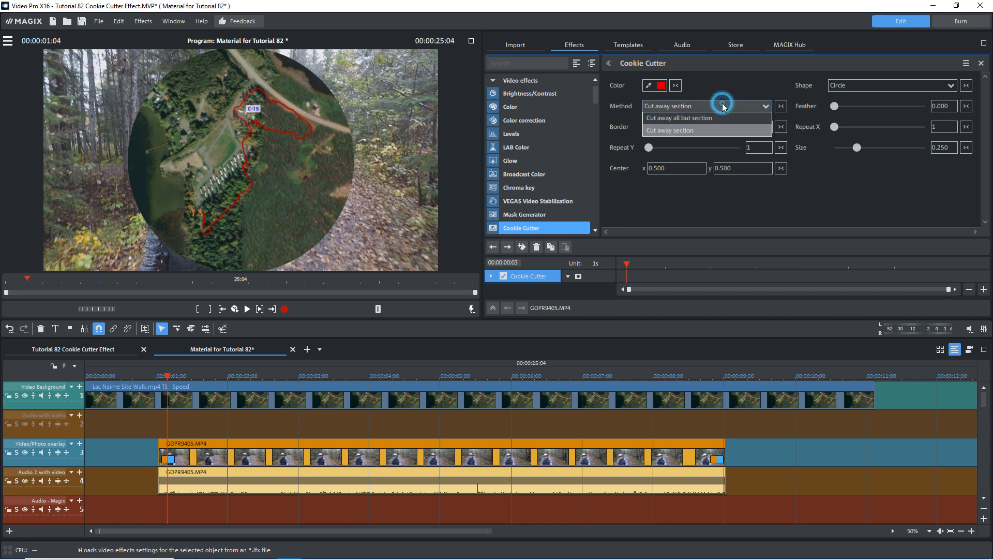
click(718, 117)
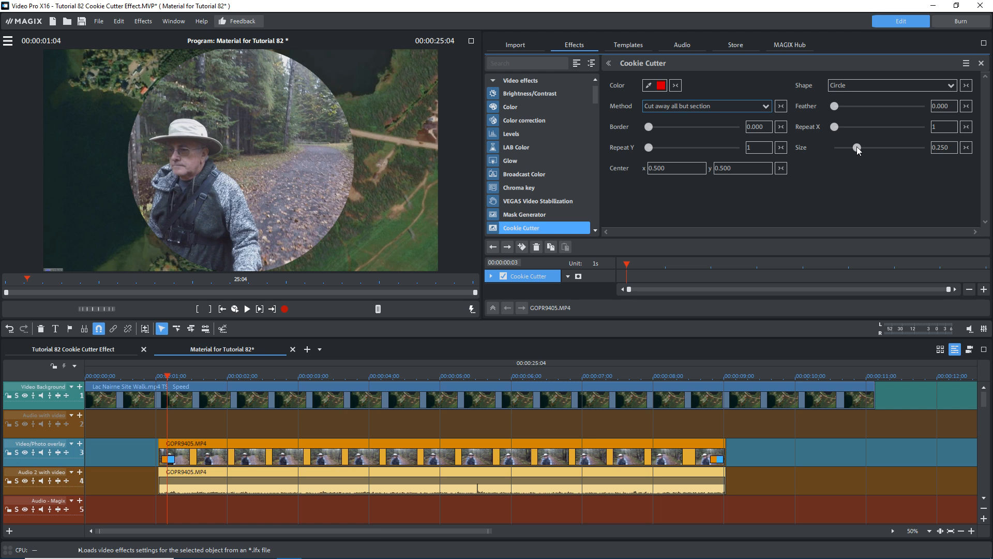
Step: Shrink the circular cutout to size 0.112 and center it on the man's face at x 0.355, y 0.495
drag(856, 147, 845, 147)
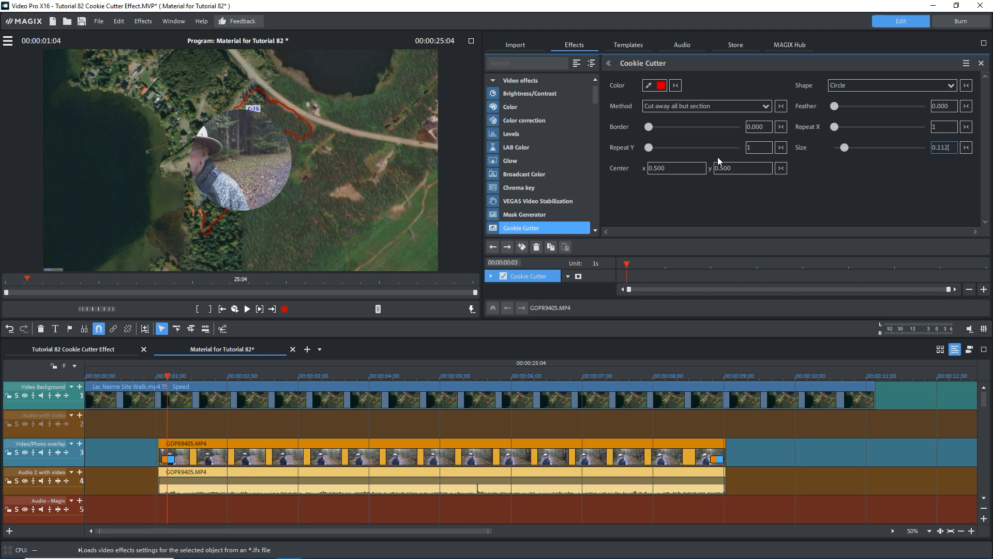
click(674, 169)
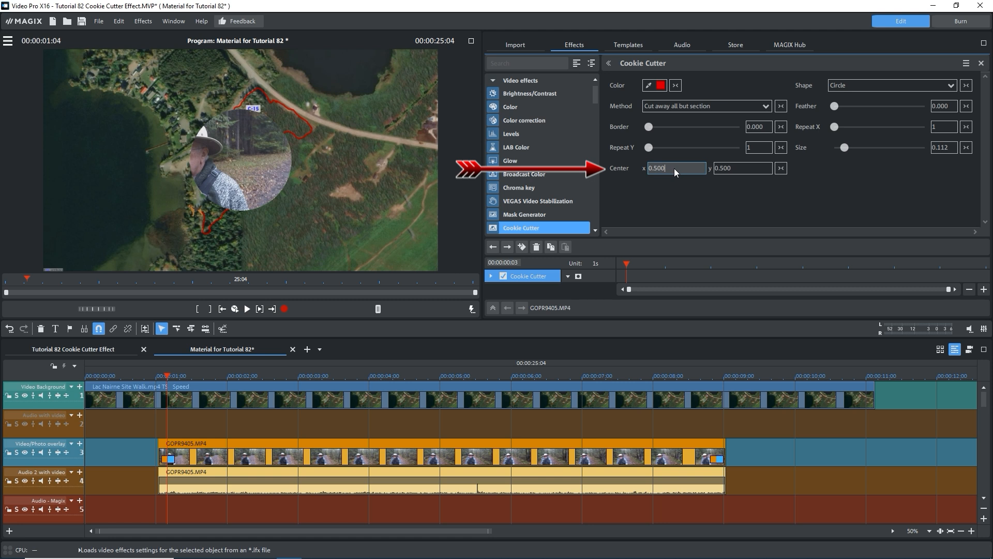
click(674, 168)
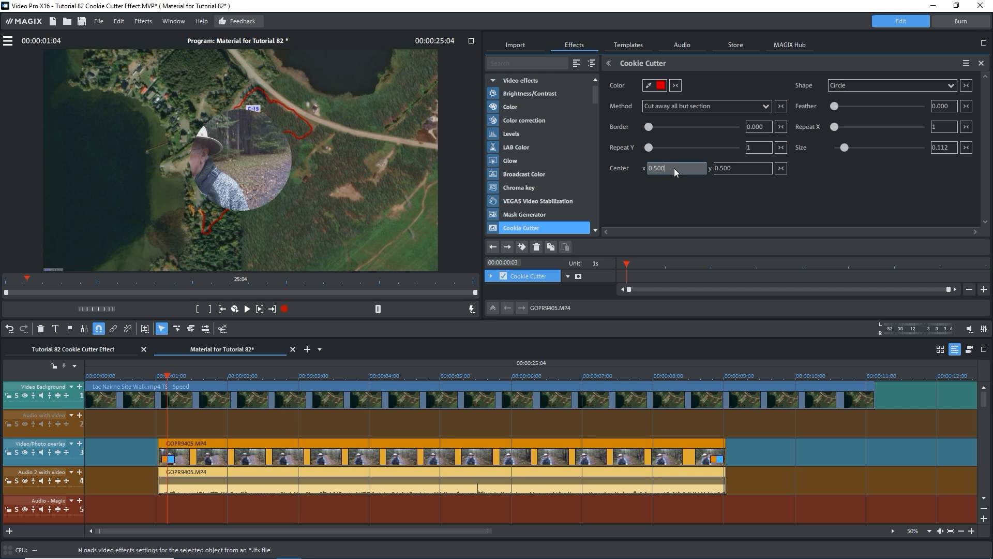
drag(673, 172, 659, 252)
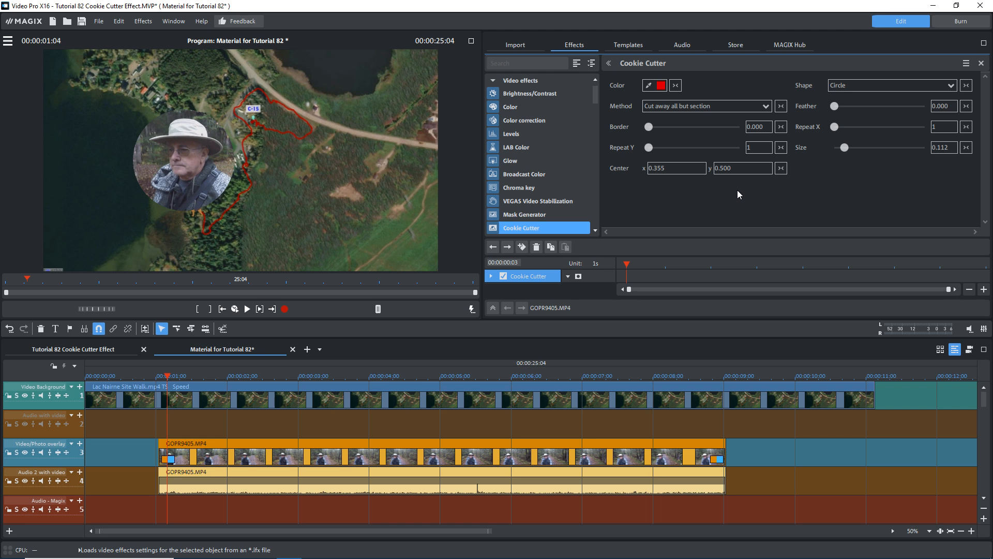
drag(741, 169, 741, 177)
Step: Give the circle a border of 0.011 and try feathering it, returning the feather to 0.000
drag(649, 128, 649, 131)
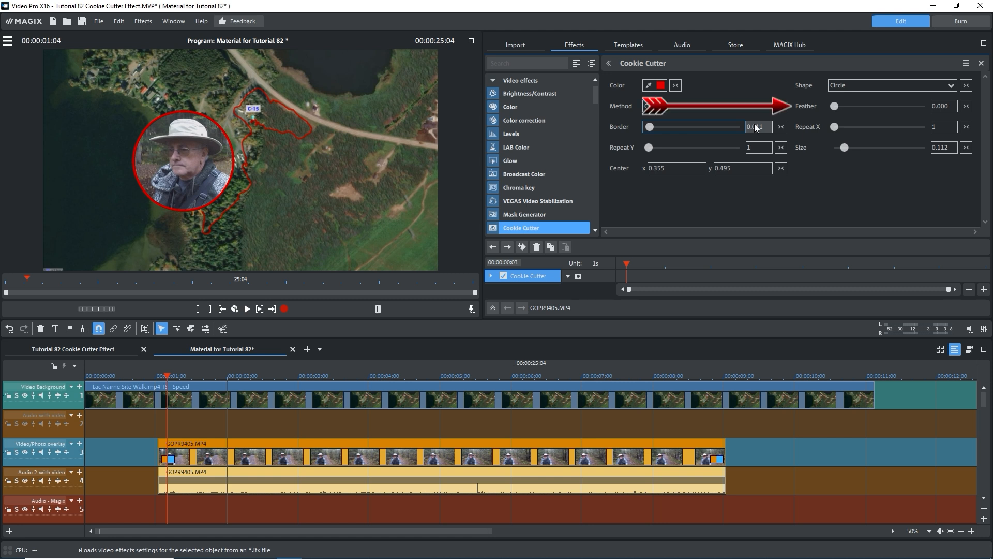
drag(836, 110, 848, 111)
drag(908, 105, 809, 97)
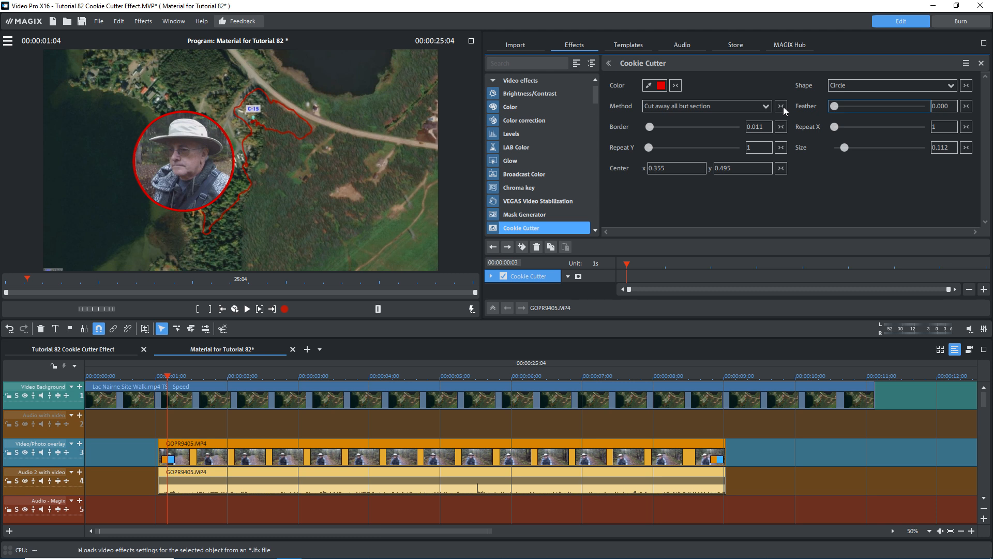
Step: Try a feather of 0.526 with the border at 0.000, and restore feather 0.000 and border 0.011
drag(650, 127, 641, 130)
drag(834, 107, 858, 107)
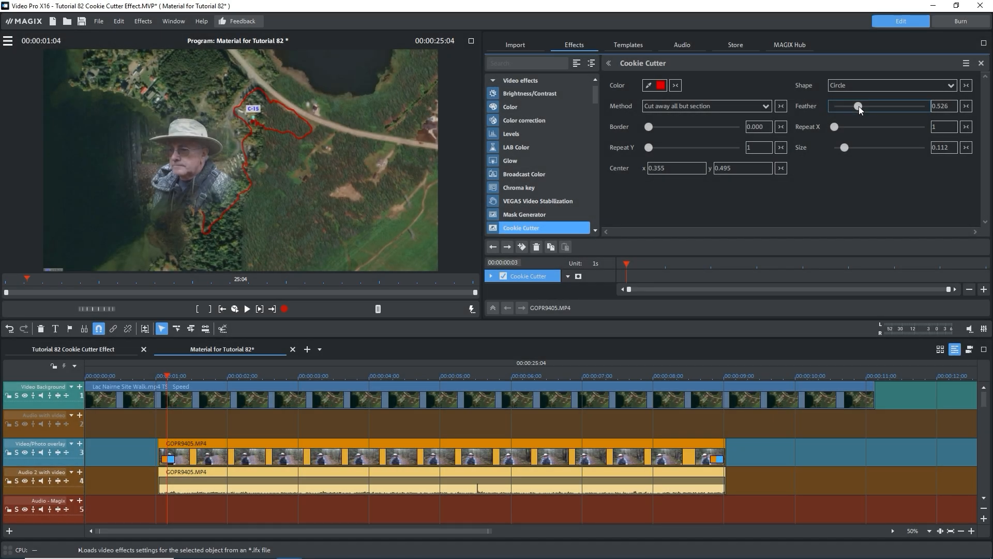
drag(859, 106, 832, 106)
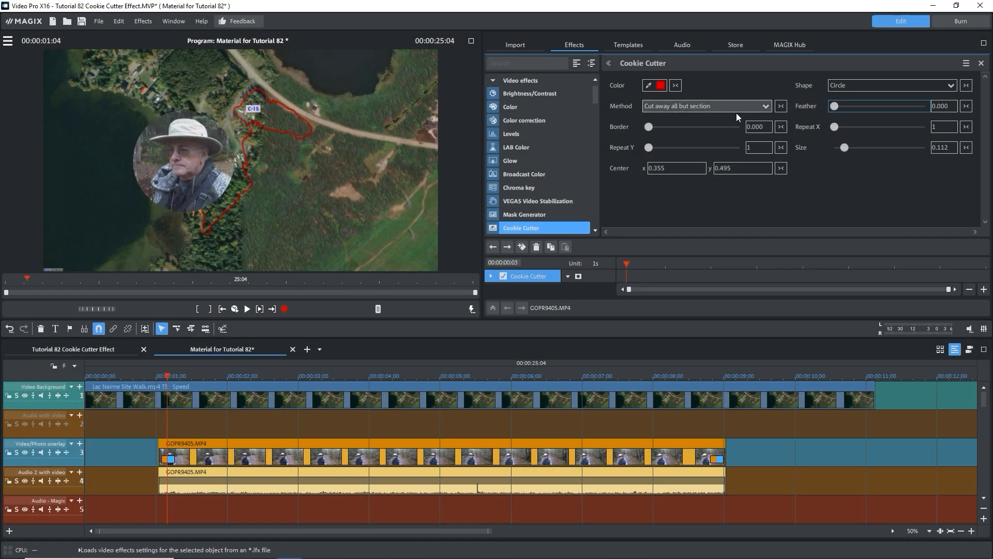
drag(648, 127, 650, 126)
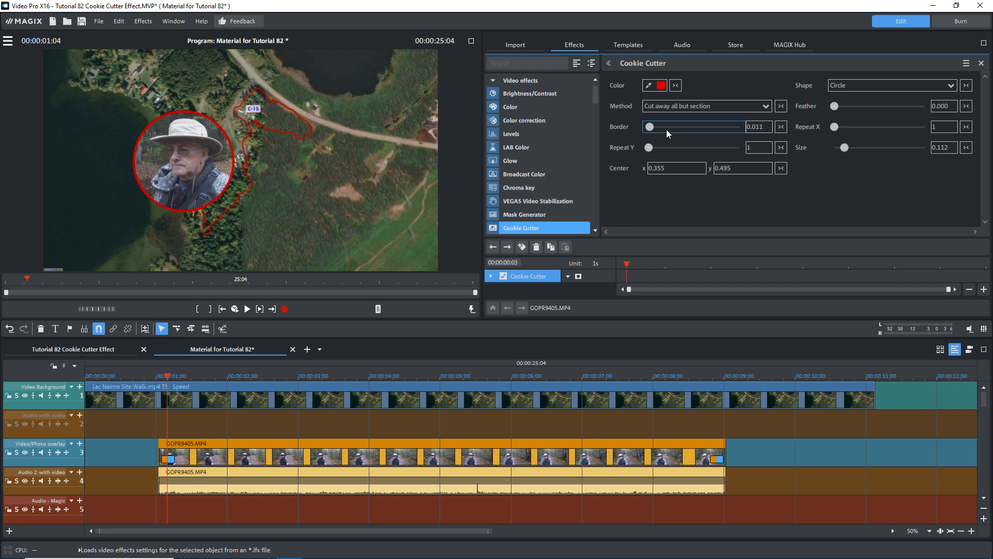
Step: Try moving the circle to the frame's lower right, horizontal about 936 px, using Size/Position/Rotation, and remove that effect
click(207, 457)
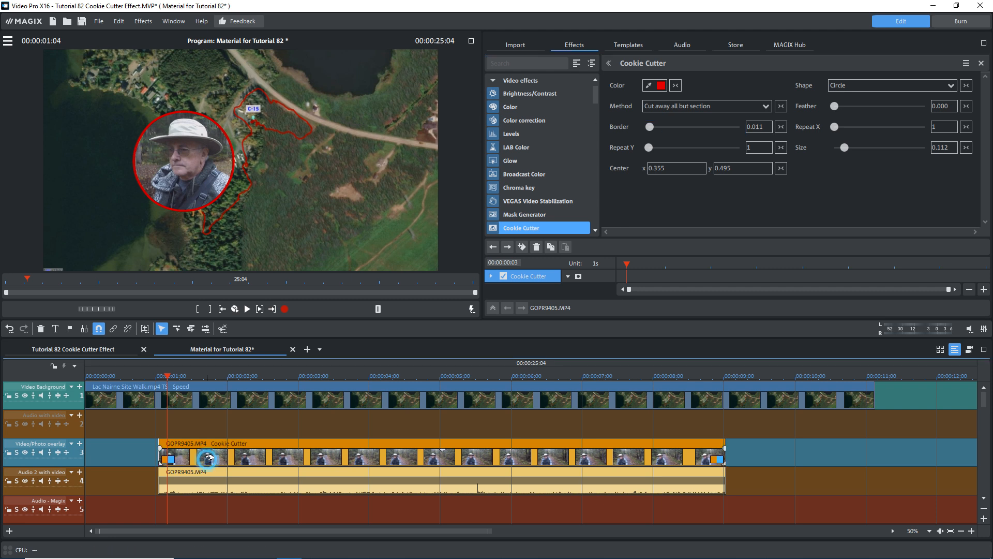
scroll(535, 192, down, 8)
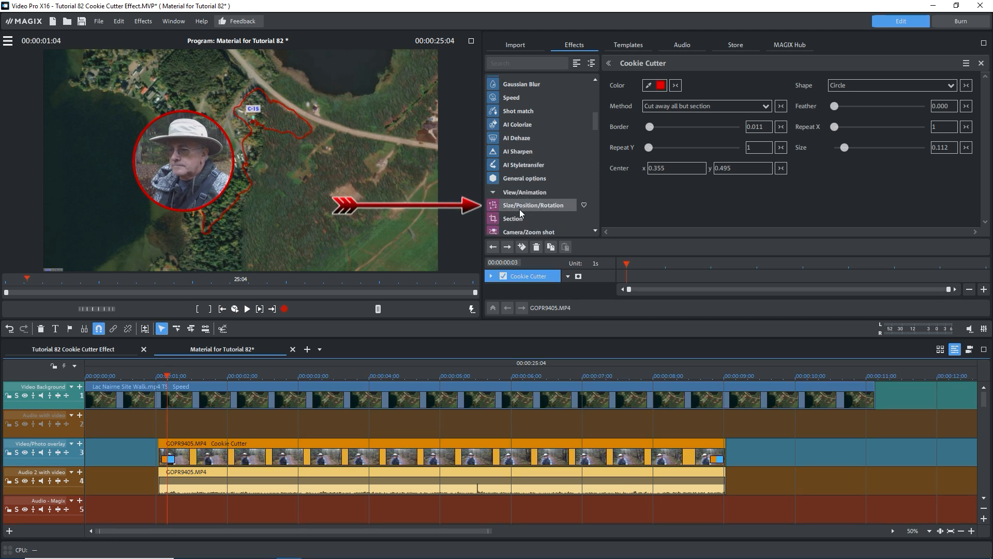
click(533, 205)
click(624, 80)
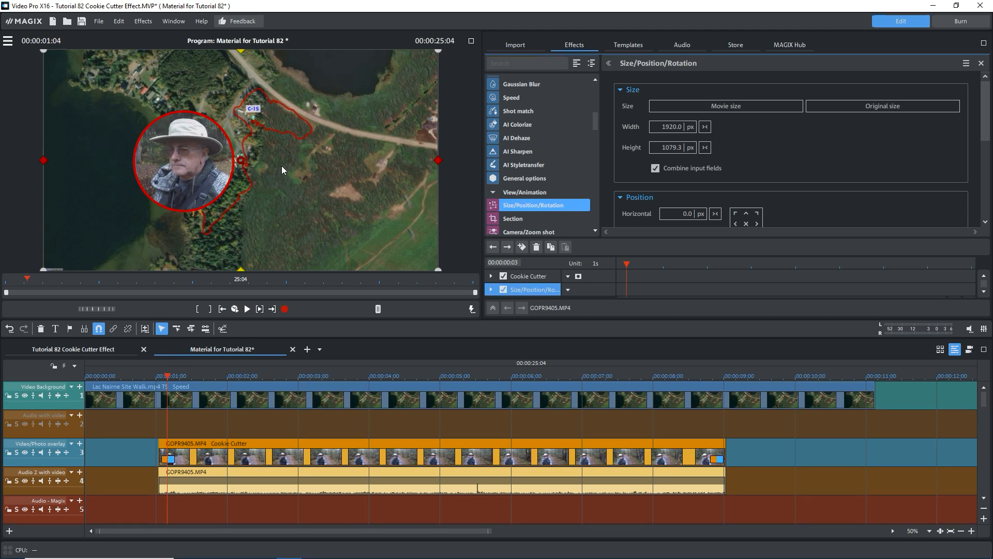
drag(279, 166, 472, 218)
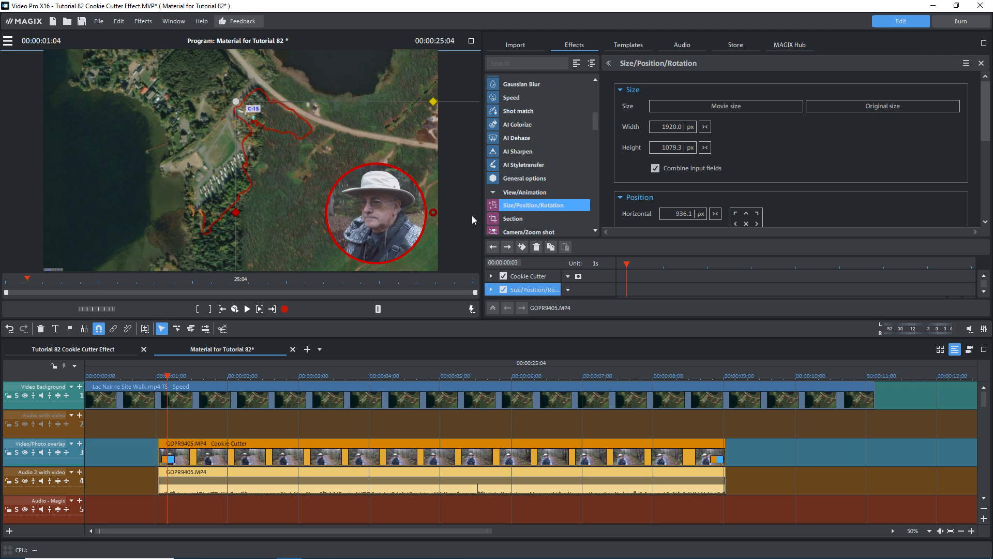
click(980, 63)
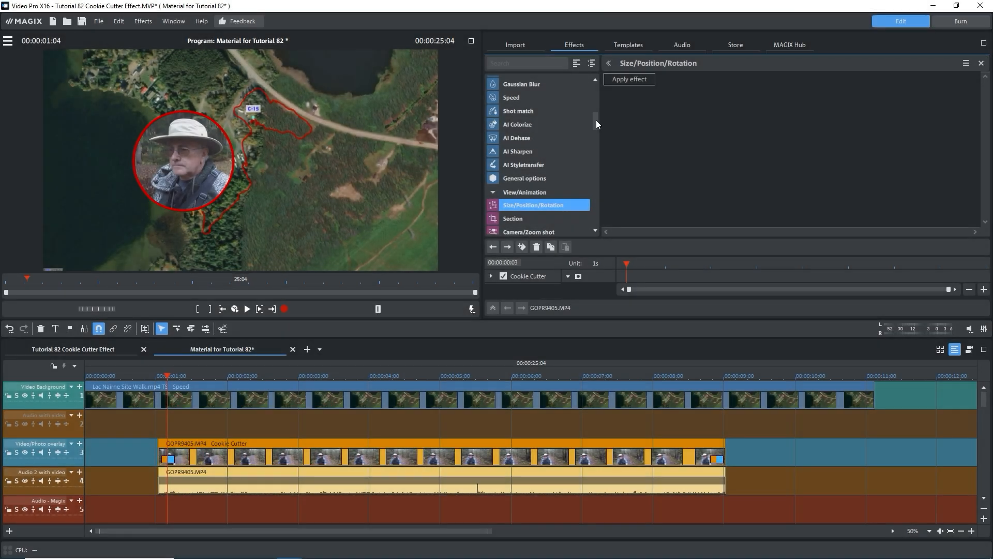
Step: Reset Cookie Cutter on the overlay clip by removing and reapplying it, and set the circle's size to 0.109
drag(595, 120, 596, 94)
click(562, 215)
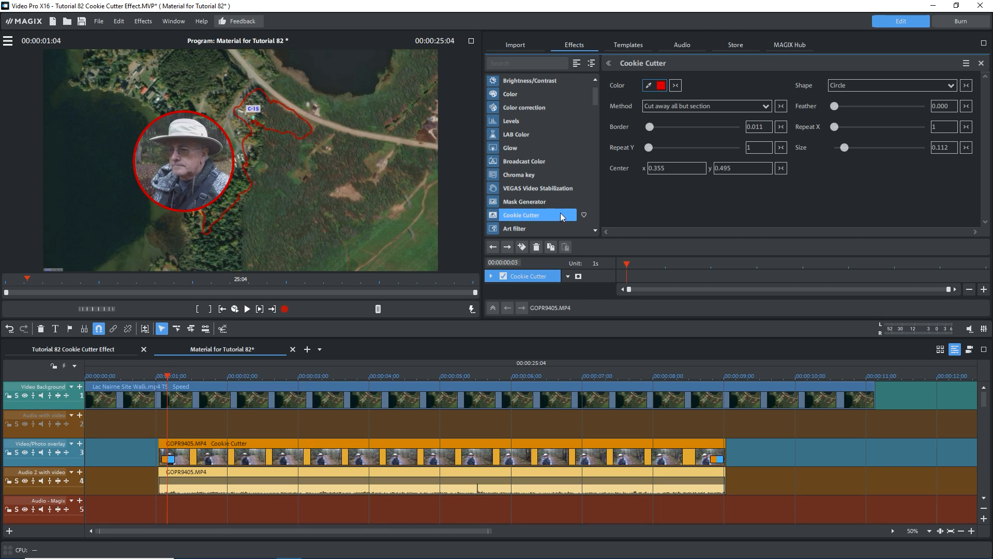
click(981, 65)
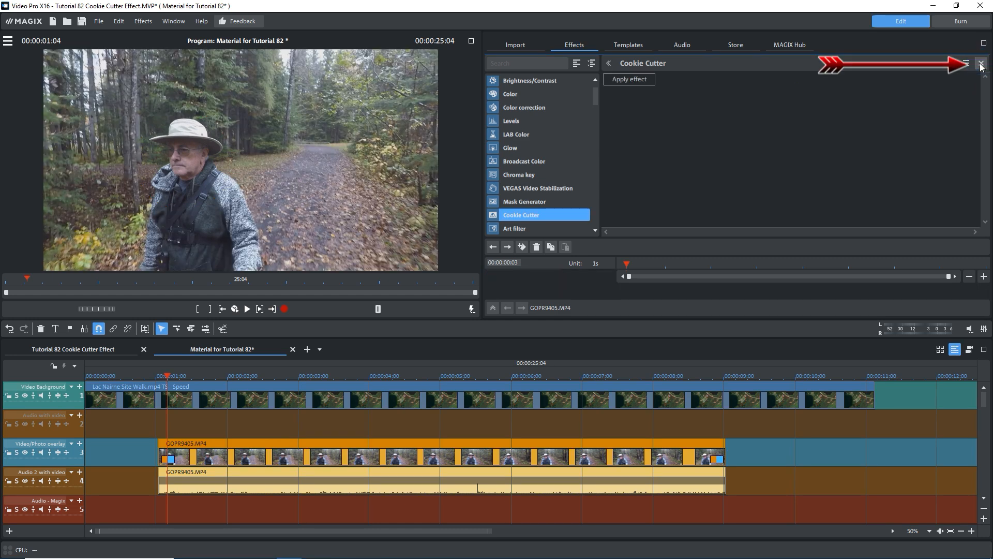
click(636, 82)
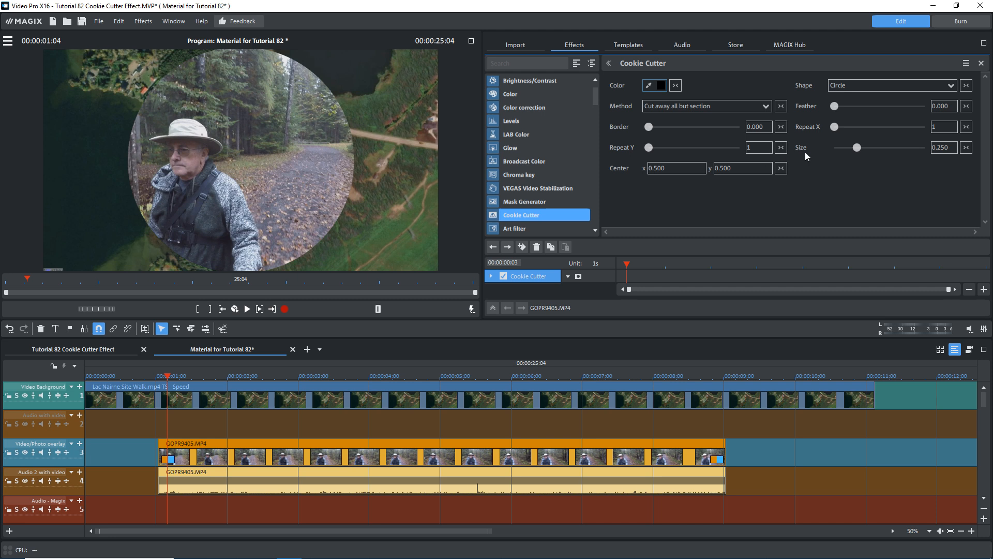
drag(856, 147, 845, 151)
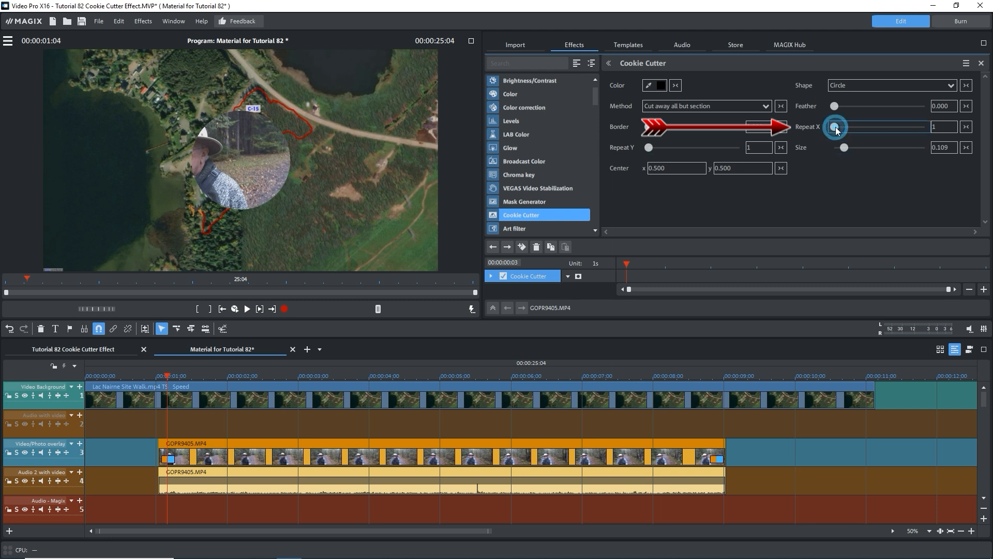
Step: Try repeating the circle horizontally with Repeat X at 2, 3, 4 and 10, and restore Repeat X to 1
drag(839, 126, 840, 127)
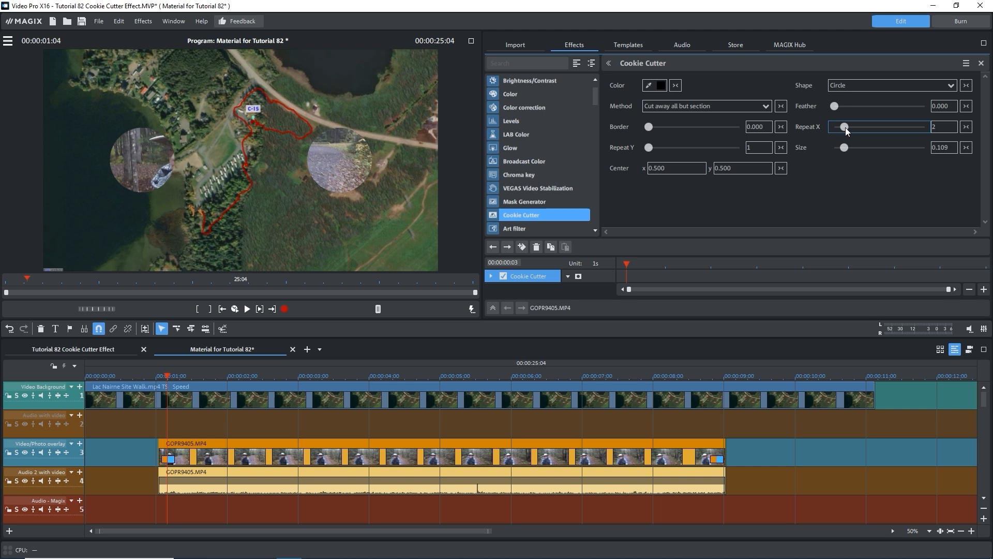
drag(849, 127, 852, 127)
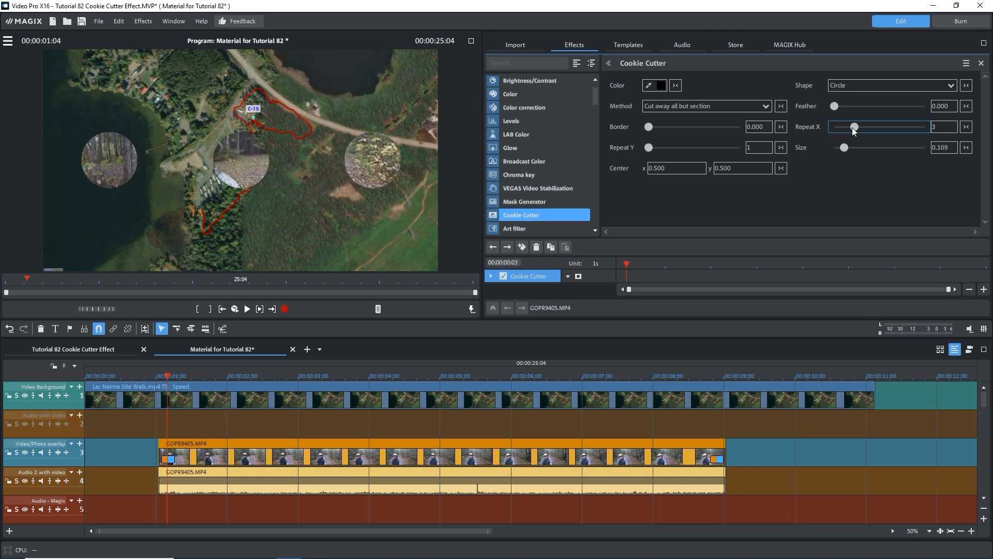
drag(861, 130, 866, 130)
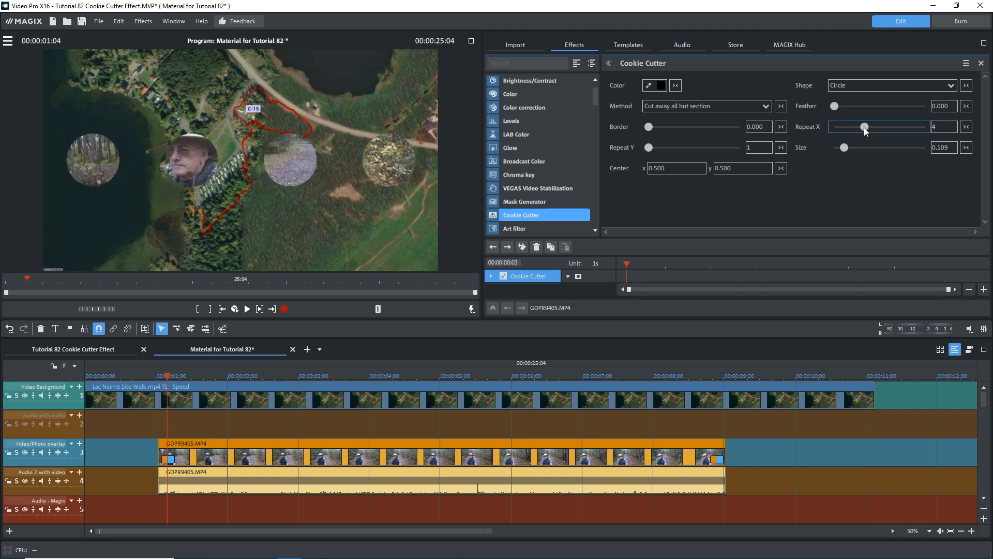
drag(867, 127, 936, 127)
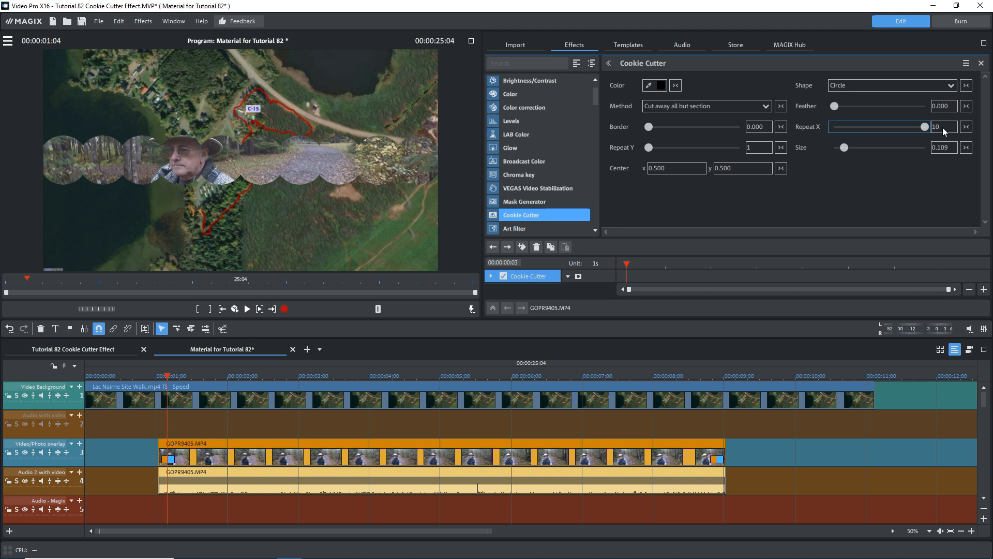
drag(925, 126, 819, 125)
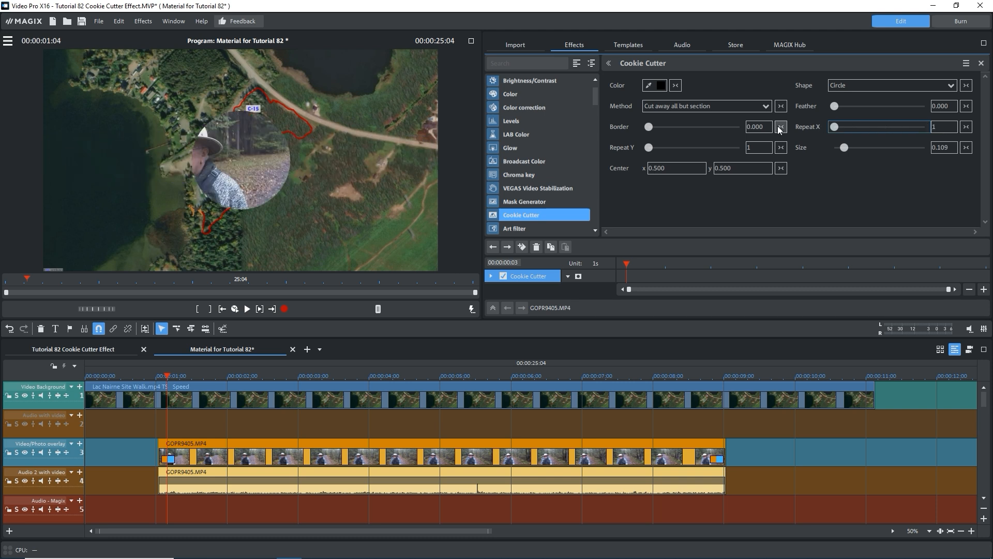
Step: Try a grid of circles with Repeat X and Repeat Y at 3, and reset Cookie Cutter by removing and reapplying it
mouse_move(649, 148)
mouse_down()
mouse_move(735, 148)
mouse_move(649, 148)
mouse_up()
drag(835, 127, 853, 131)
drag(649, 148, 667, 151)
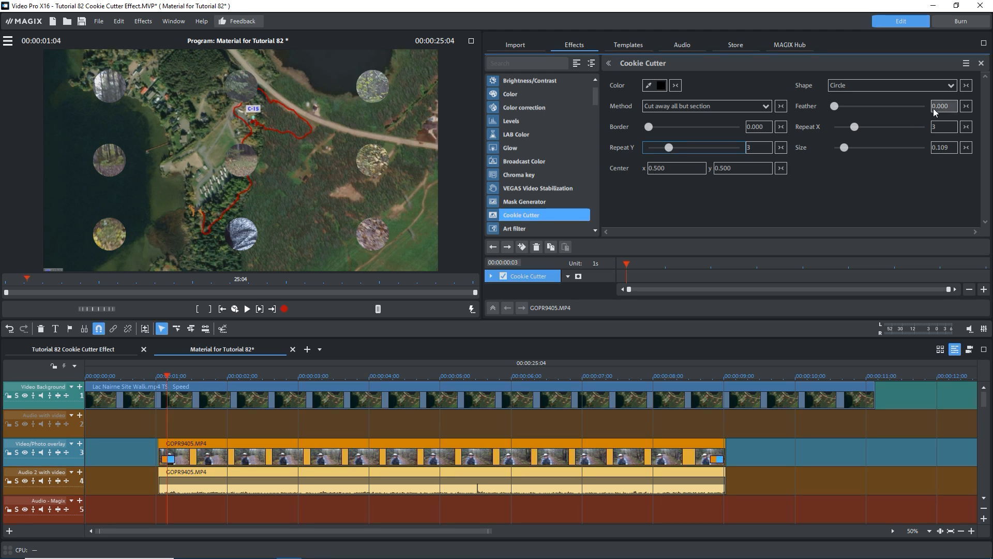
click(981, 63)
click(630, 79)
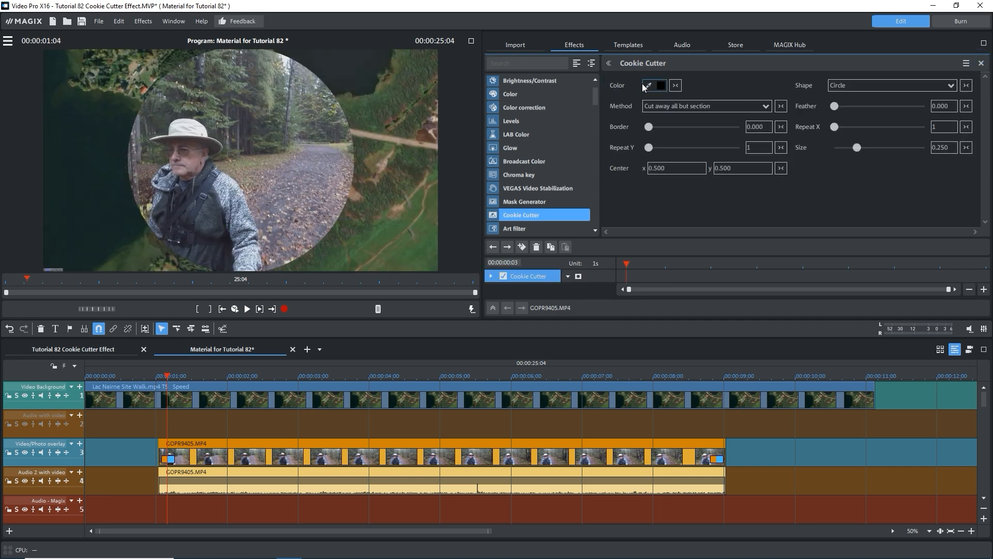
Step: Set the circle's size to 0.112 and its center to x 0.355, and expand the Cookie Cutter effect's parameters for keyframing
drag(880, 147, 845, 154)
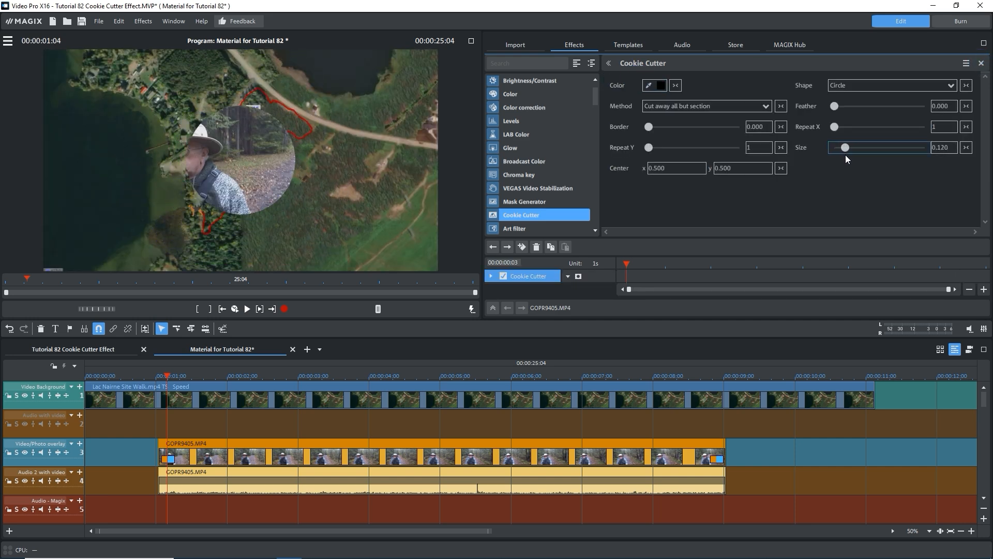
click(683, 172)
drag(683, 171, 675, 250)
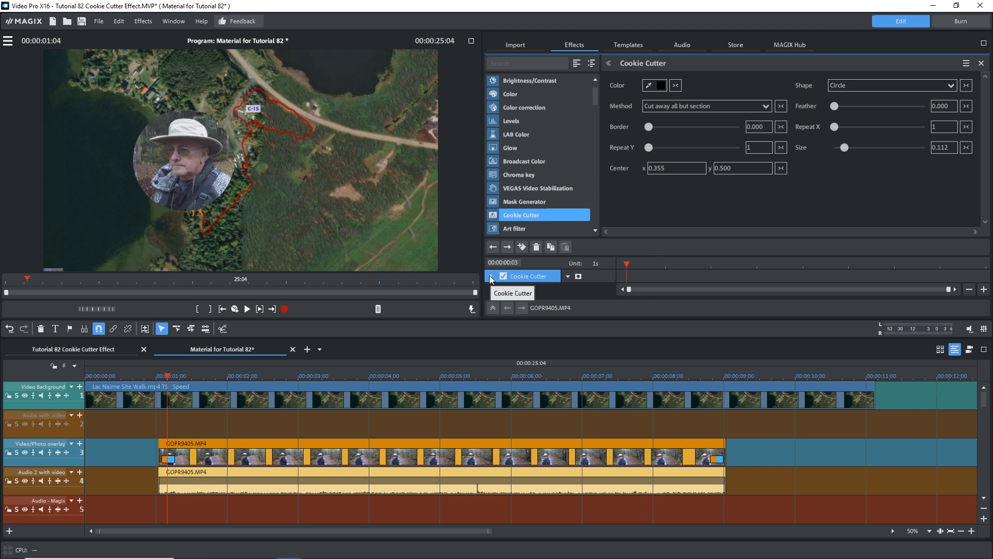
click(491, 276)
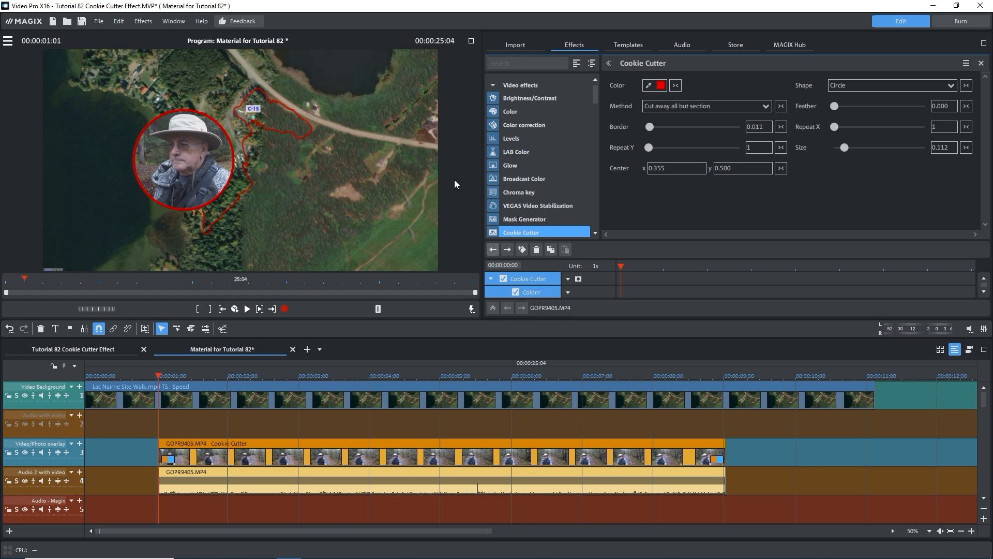
click(174, 20)
mouse_move(266, 40)
click(340, 121)
drag(652, 456, 652, 325)
click(521, 330)
drag(620, 346, 744, 339)
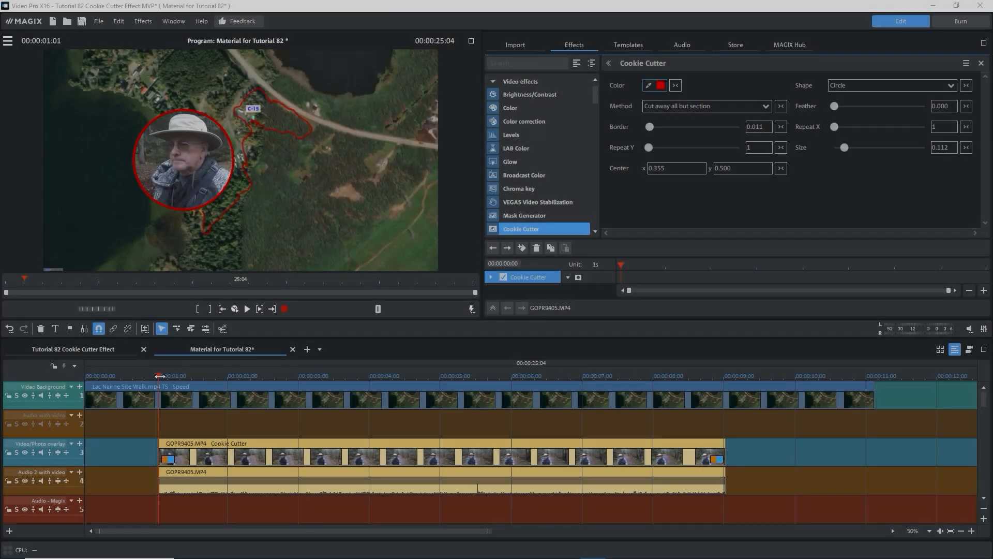
Step: Try moving the circle to the frame's lower right, horizontal about 881 px, with Size/Position/Rotation, and remove that effect
drag(160, 376, 618, 392)
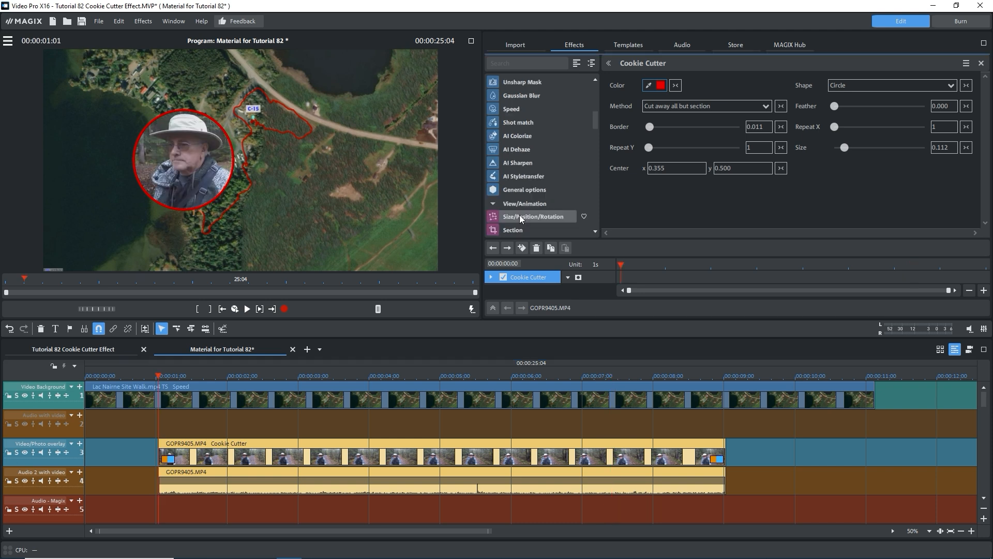
click(523, 217)
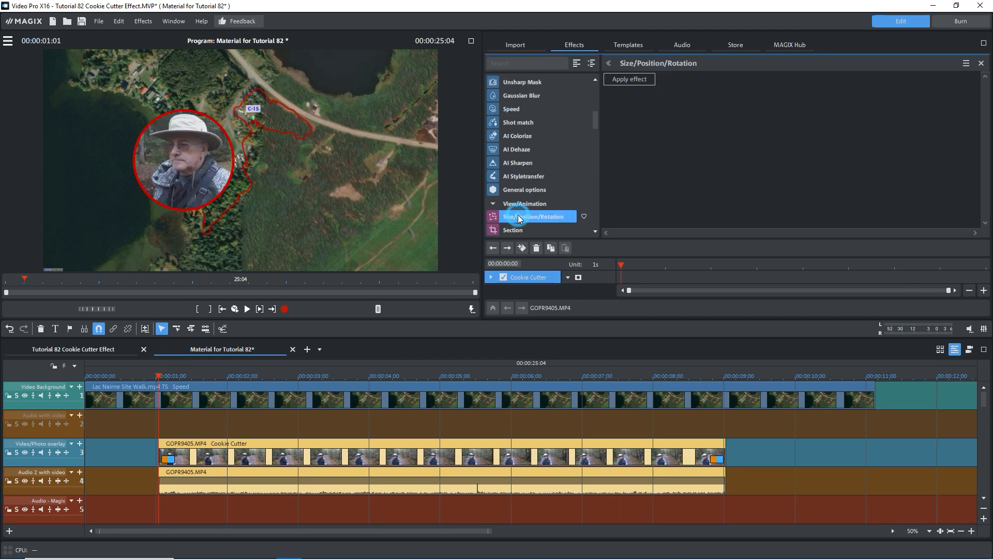
click(622, 81)
drag(247, 164, 427, 215)
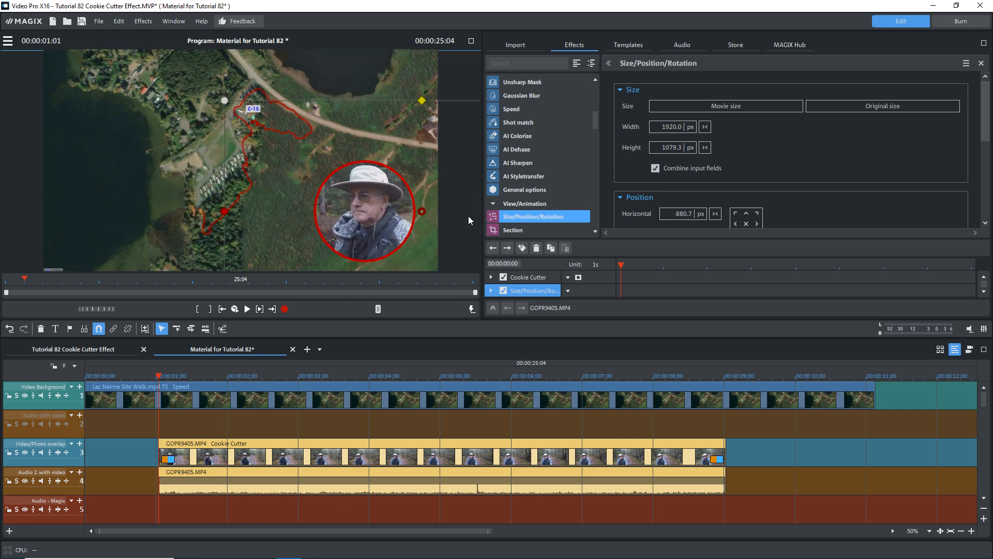
click(981, 62)
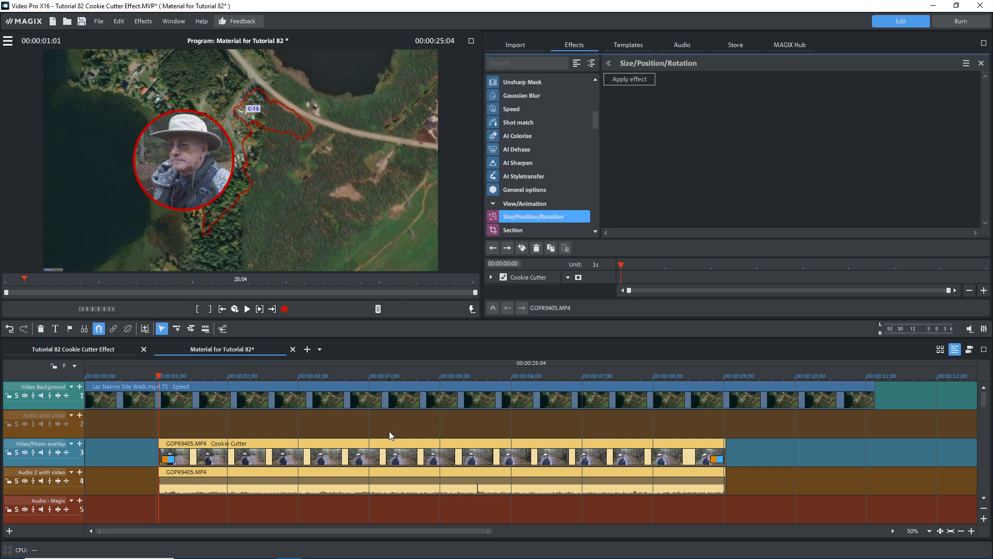
Step: Swap the clips' order by moving the walking clip to track 1 and the map clip to track 4
drag(328, 395, 326, 505)
drag(321, 453, 323, 401)
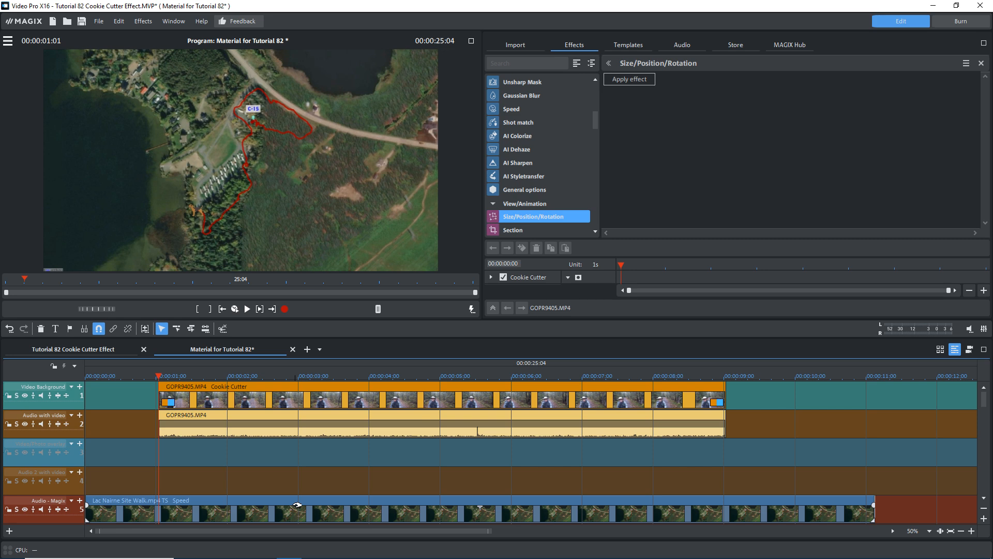
drag(297, 505, 295, 484)
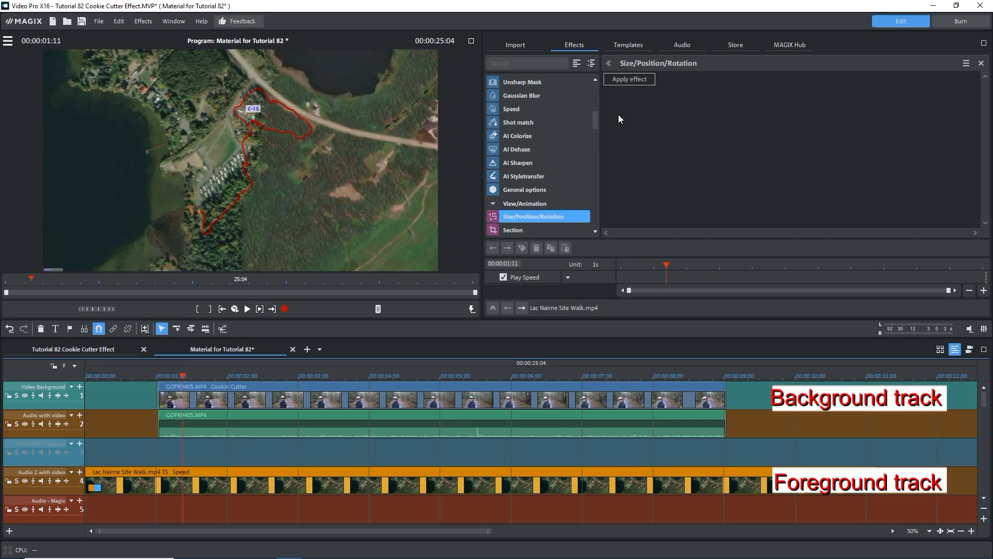
Step: Try applying the Cookie Cutter effect to the whole map clip on track 4
scroll(595, 117, up, 1)
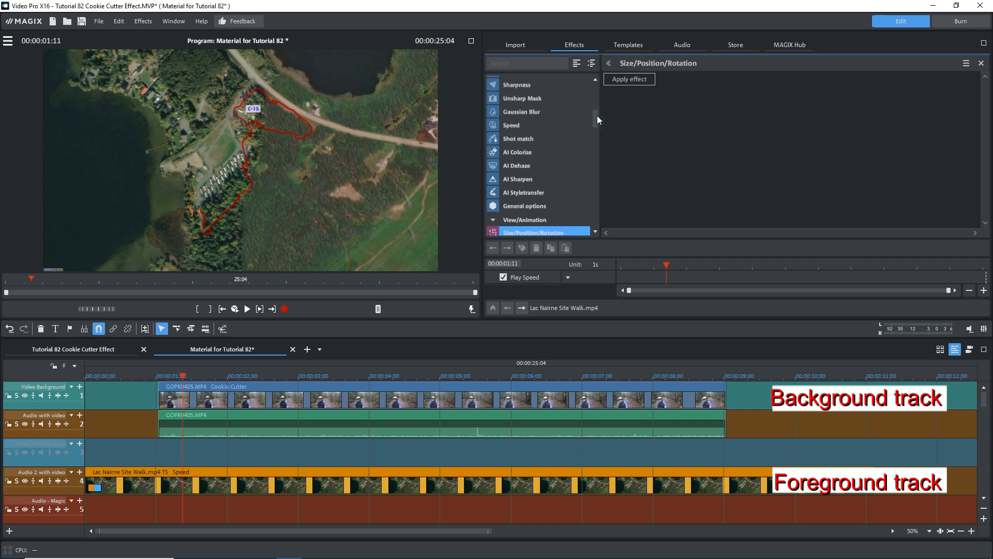
drag(597, 116, 598, 104)
click(523, 114)
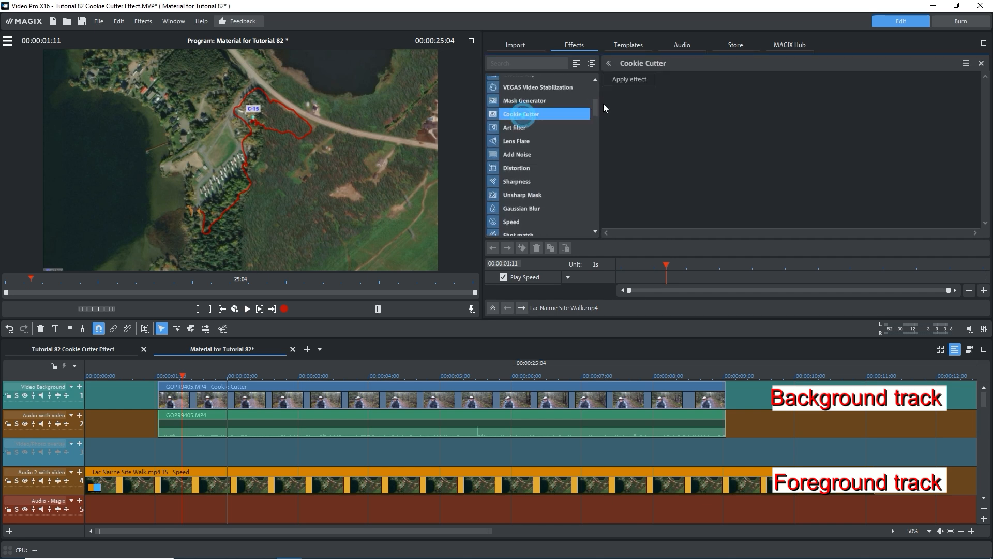
click(644, 79)
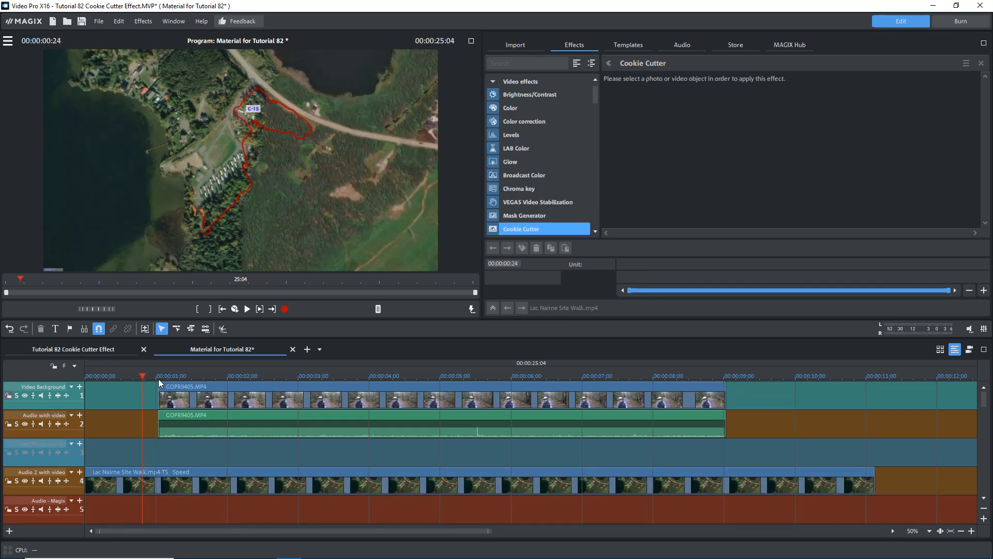
Step: Split the map clip at the walking clip's start and end, at 00:00:01:01 and 00:00:09:01
click(156, 375)
click(171, 388)
click(158, 481)
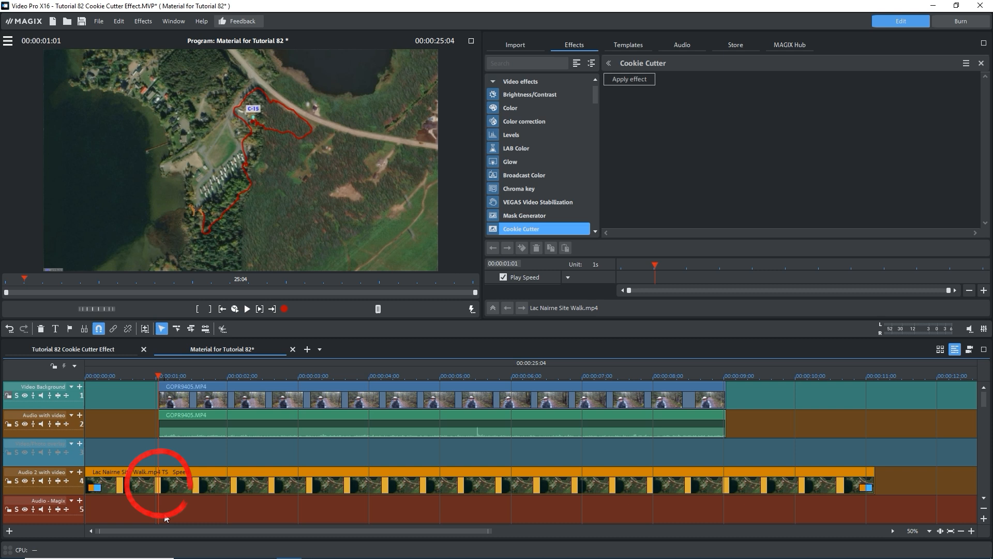
key(t)
click(726, 376)
click(720, 481)
key(t)
Step: Apply Cookie Cutter to the middle section of the map clip and set its method to Cut away section
click(501, 485)
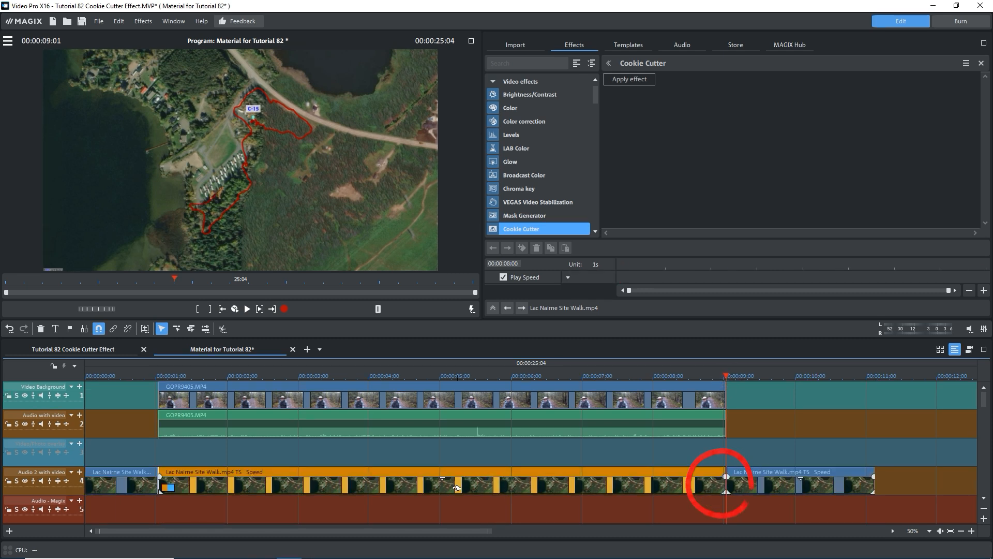
click(160, 377)
click(165, 376)
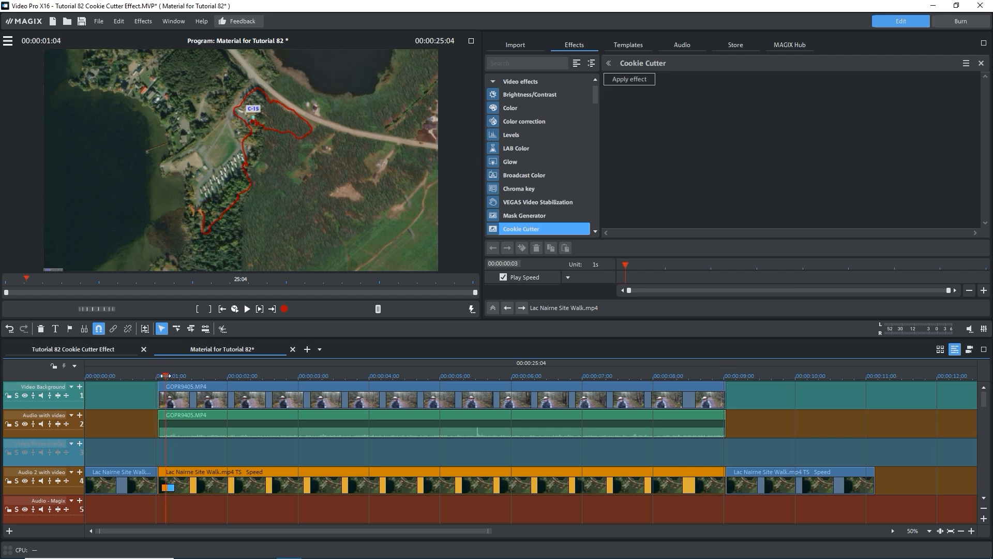
click(629, 79)
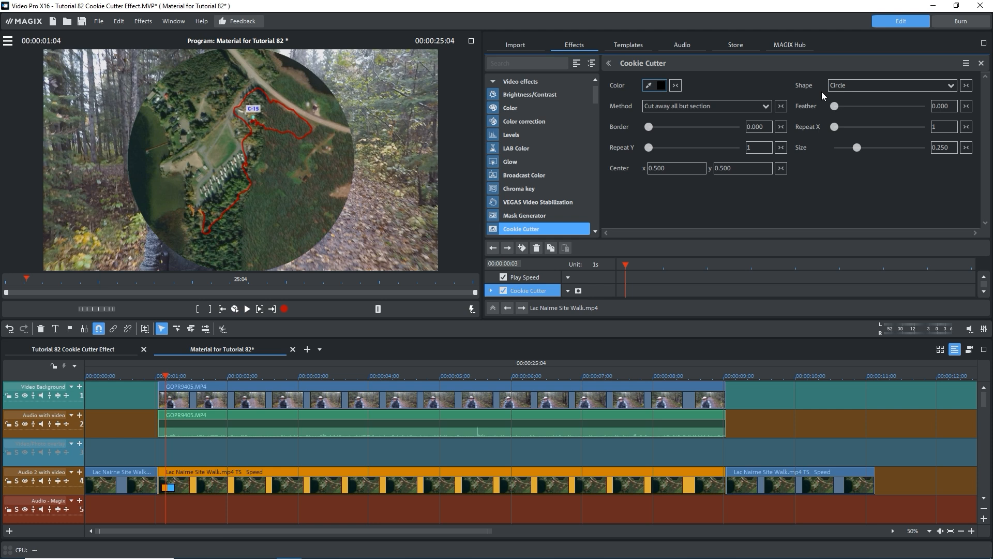
click(765, 106)
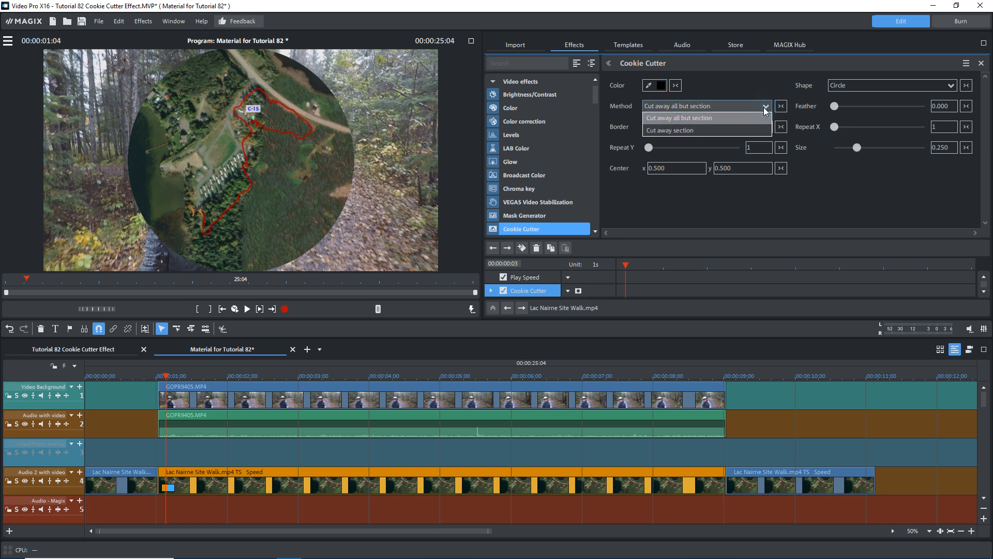
click(746, 131)
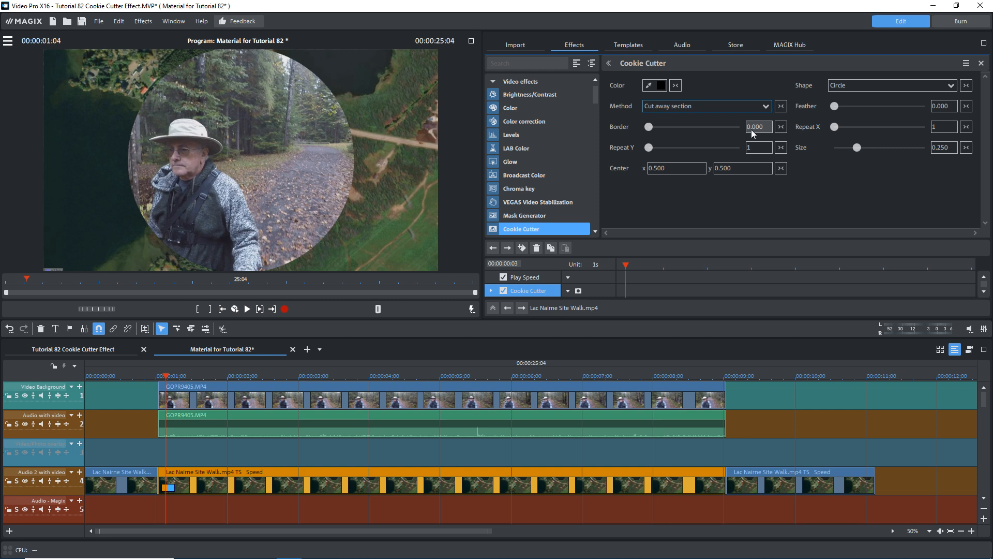
Step: Give the circular cutout a red border with a value of 0.017
click(660, 86)
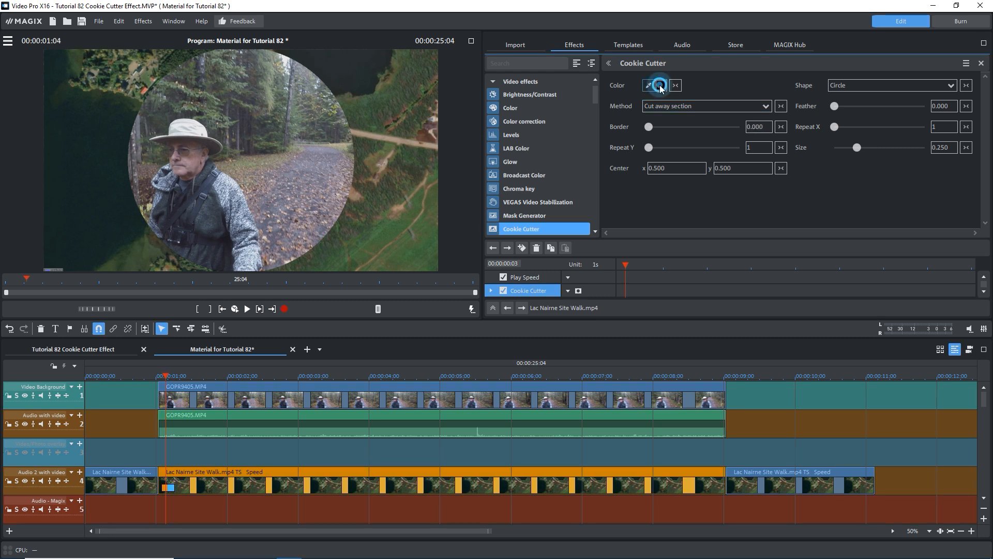
drag(668, 241, 784, 242)
click(828, 170)
drag(646, 129, 652, 128)
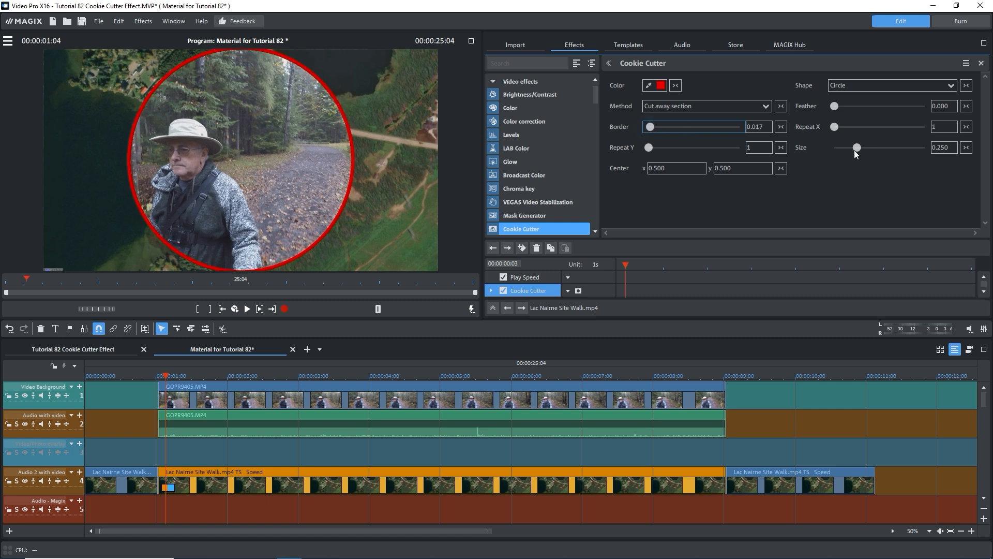
Step: Set the cutout's size to 0.112 and its center to x 0.360, and preview the clip up to 00:00:02:09
drag(857, 148, 846, 150)
drag(650, 169, 670, 250)
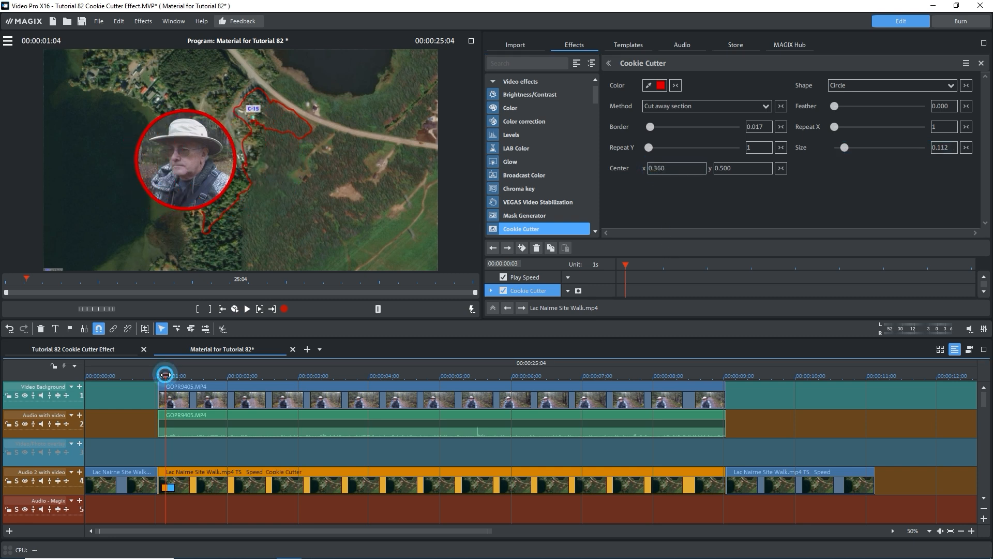
mouse_move(165, 375)
mouse_down()
mouse_move(418, 376)
mouse_move(251, 375)
mouse_up()
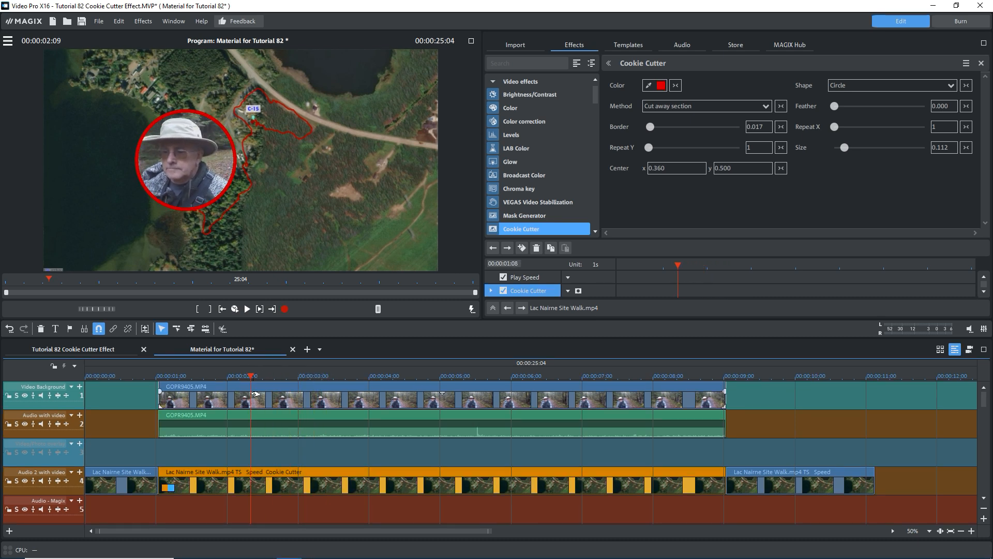
Step: Apply Size/Position/Rotation to the walking clip on track 1 and add a keyframe at 00:00:03:21
click(254, 397)
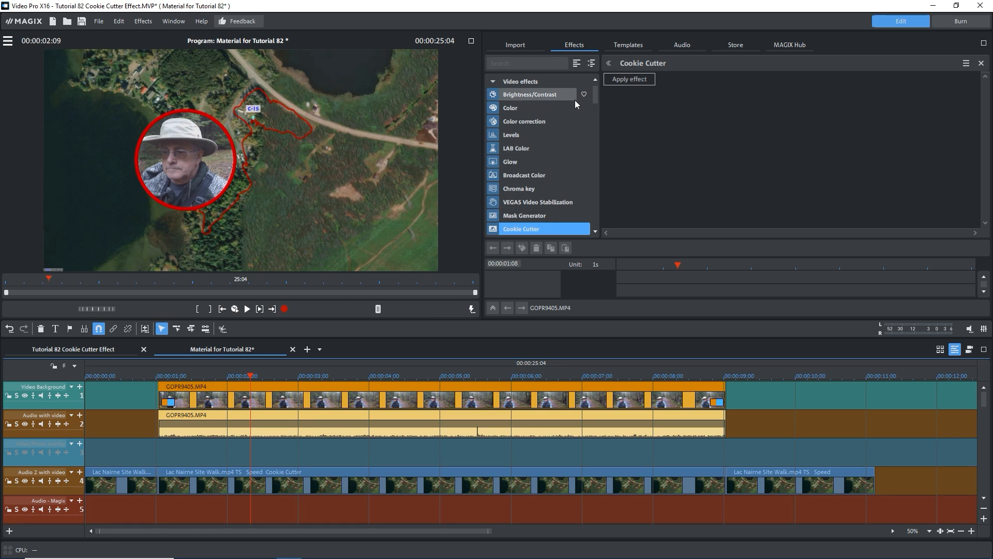
scroll(594, 126, down, 5)
click(518, 192)
click(629, 79)
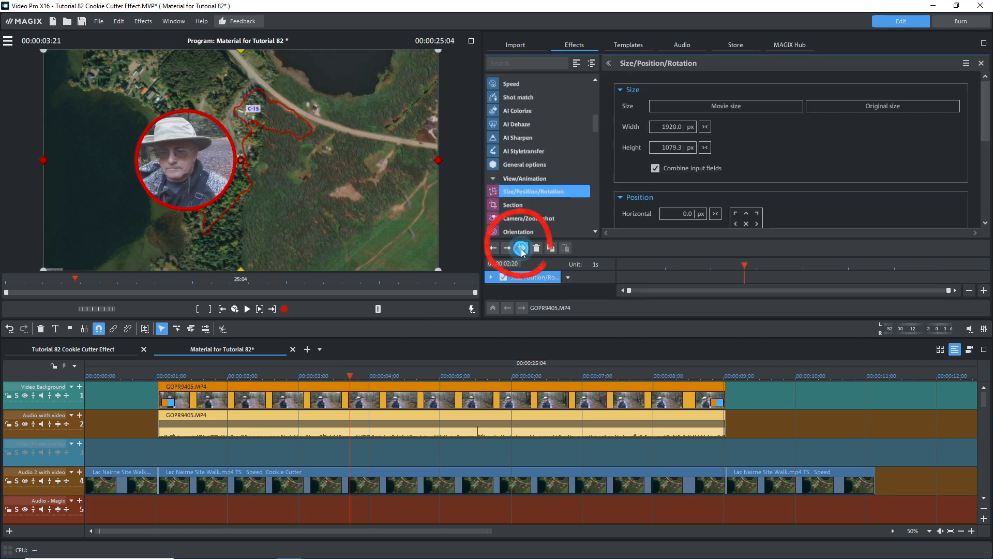
Step: Keyframe the walking clip's position to center the face in the cutout, using horizontal 103.2 px at 00:00:04:14 and shifting it slightly right at 00:00:06:08
drag(351, 373, 403, 380)
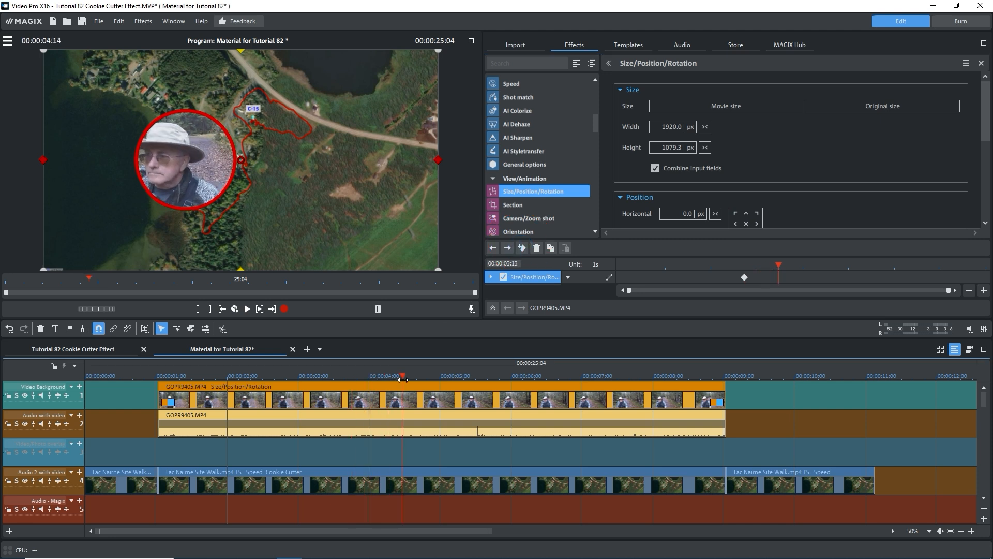
drag(154, 168, 182, 166)
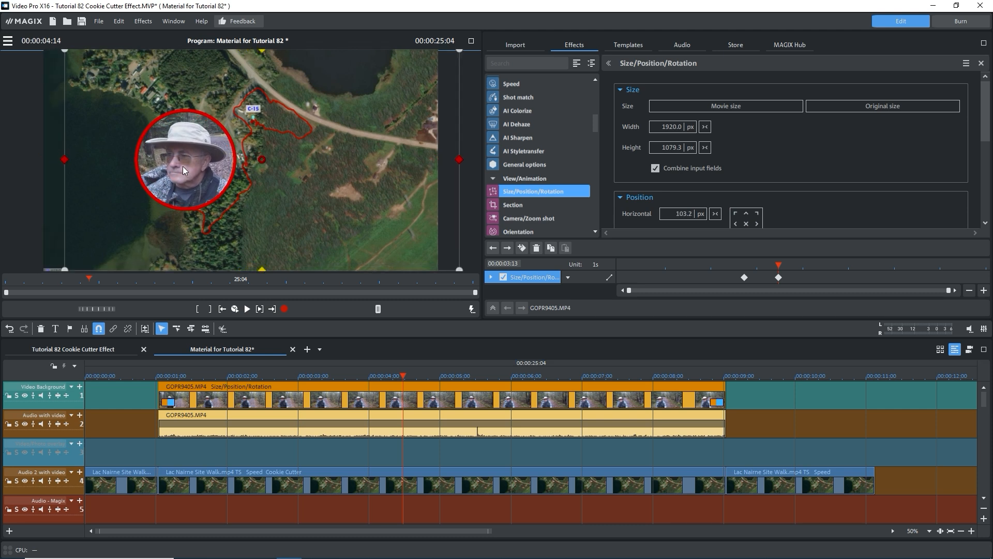
drag(778, 265, 861, 266)
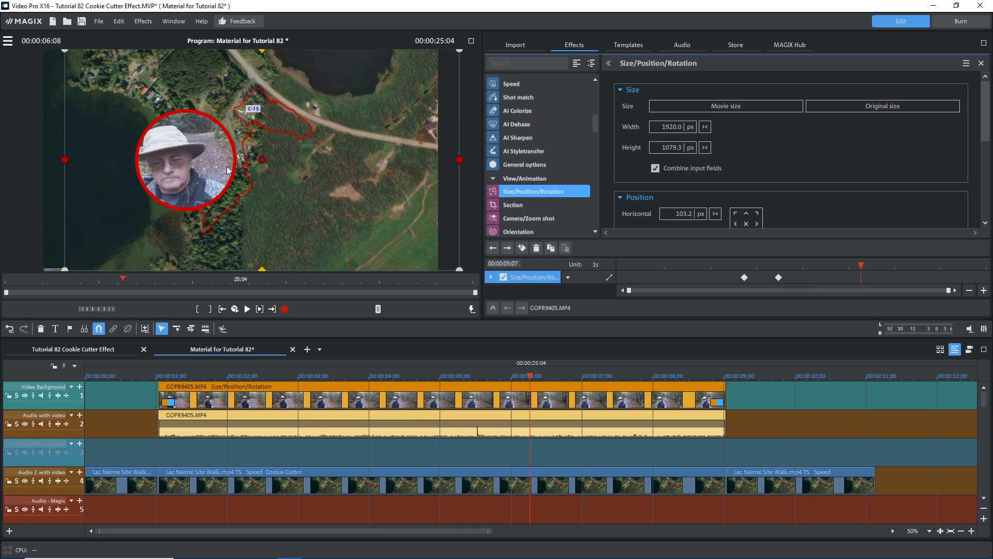
drag(195, 173, 205, 175)
drag(861, 265, 942, 266)
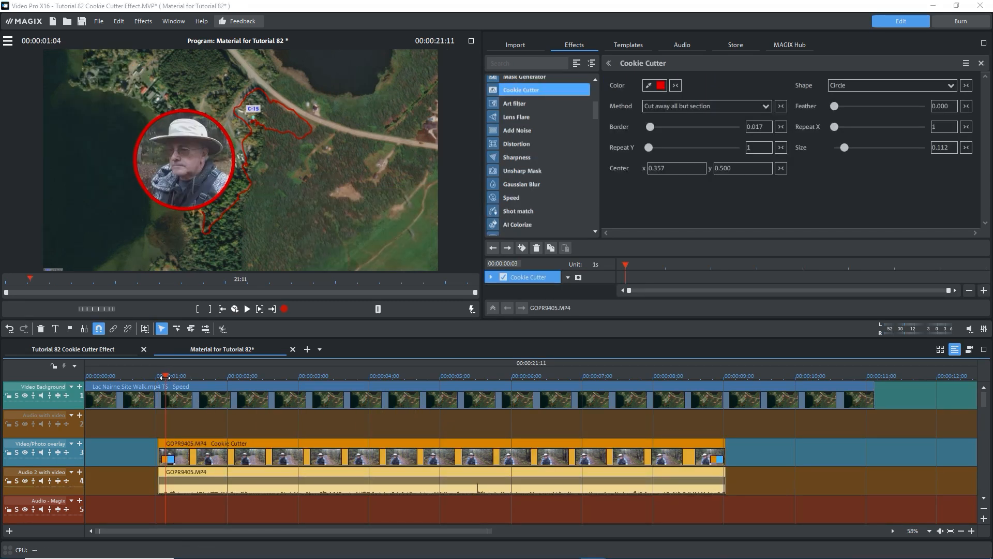
Step: Apply Size/Position/Rotation to the GOPR9405.MP4 overlay on track 3 and move its circular cutout to the upper-left area of the frame
drag(164, 376, 174, 376)
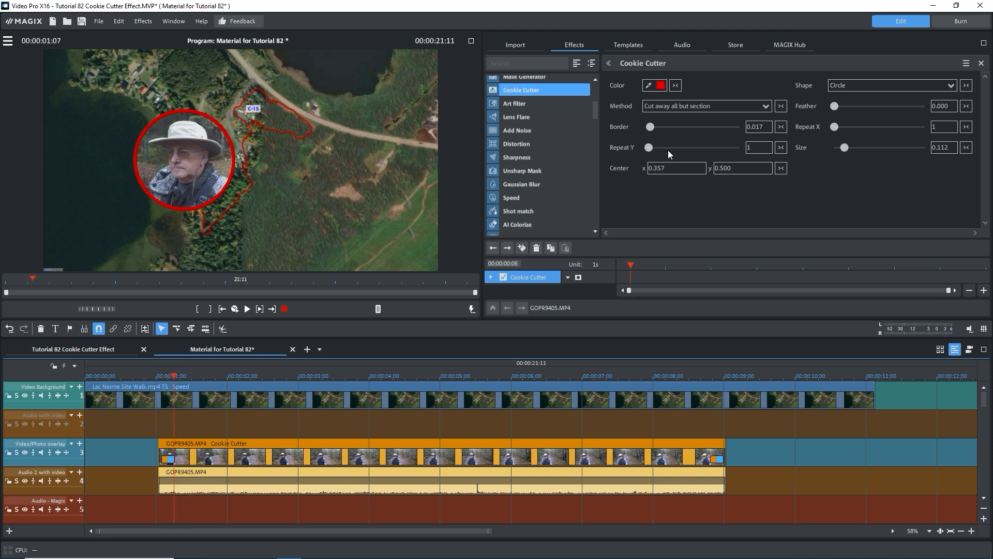
scroll(495, 203, down, 2)
scroll(497, 203, down, 2)
click(533, 192)
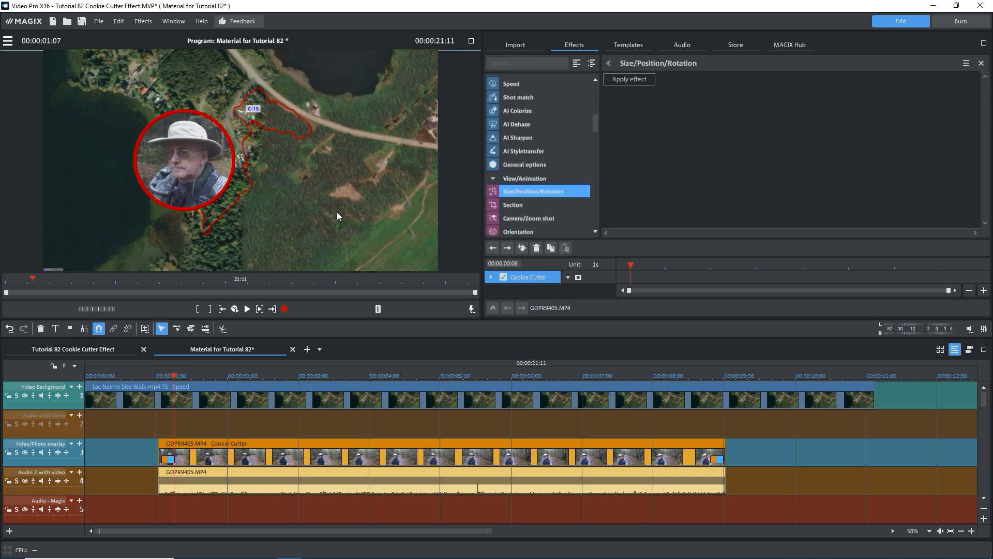
click(629, 79)
drag(291, 195, 216, 142)
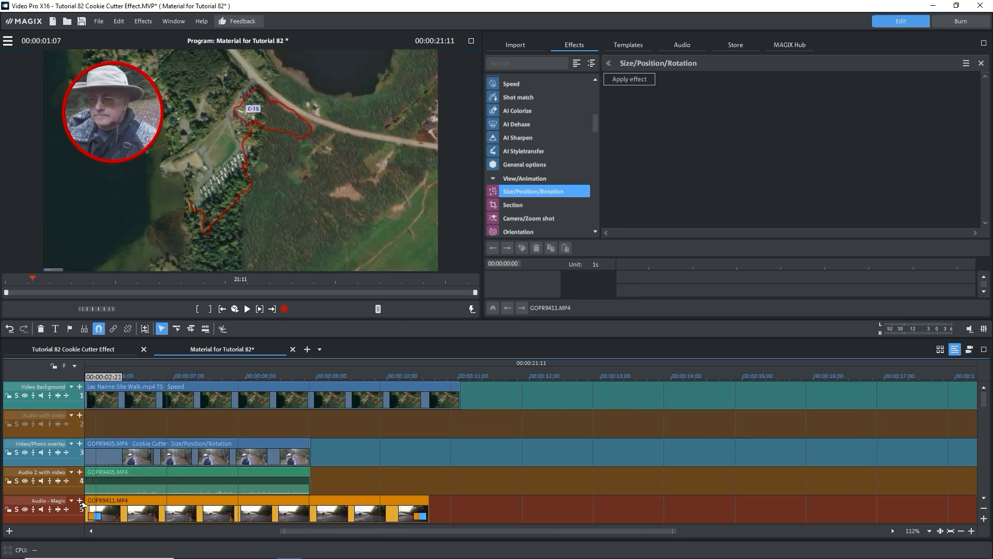
Step: Trim the end of GOPR9411.MP4 on track 5 to match the walking clip, and set the playhead to 00:00:01:06
drag(400, 501, 282, 501)
click(311, 462)
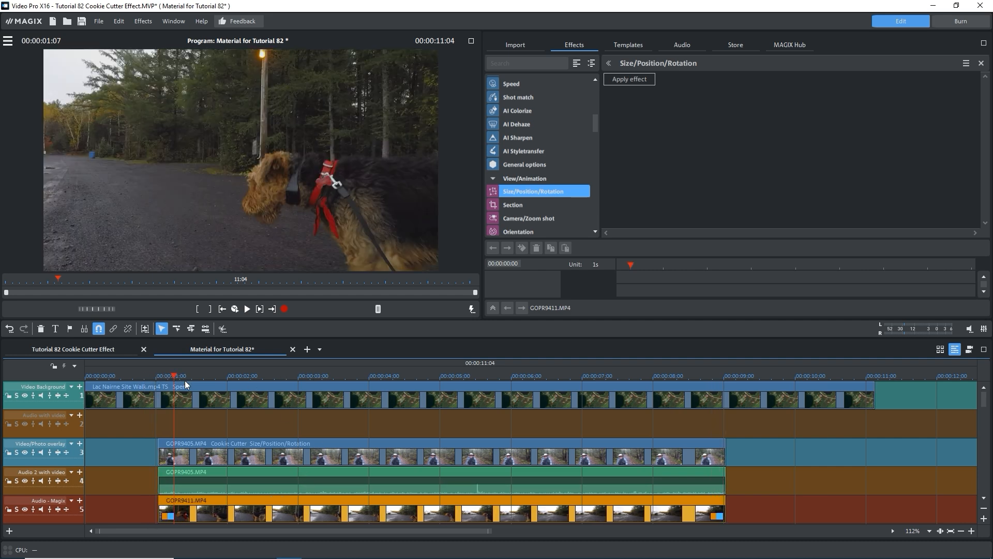
mouse_move(174, 375)
mouse_down()
mouse_move(410, 375)
mouse_move(172, 375)
mouse_up()
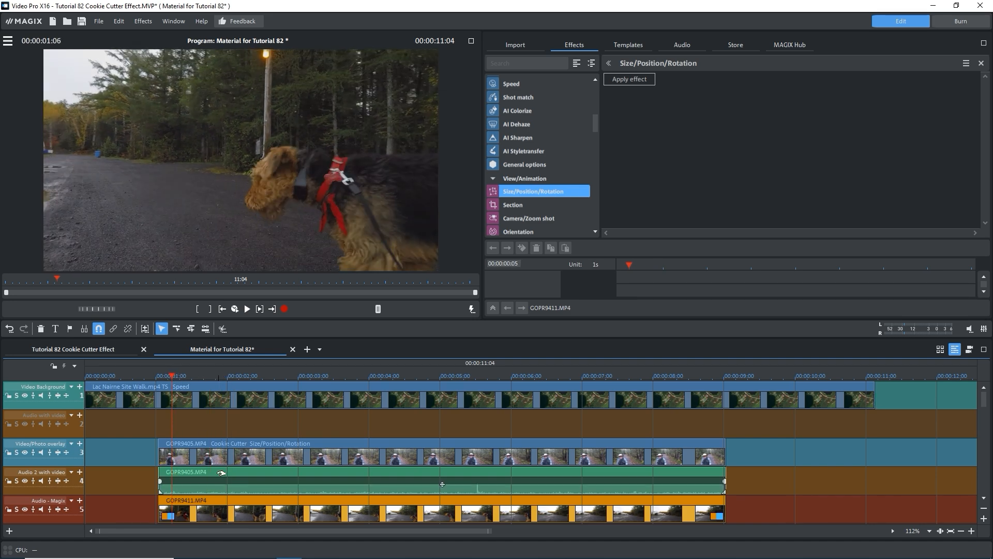
Step: Apply Cookie Cutter to the GOPR9411.MP4 dog clip and set its shape to Rectangle
scroll(556, 145, down, 5)
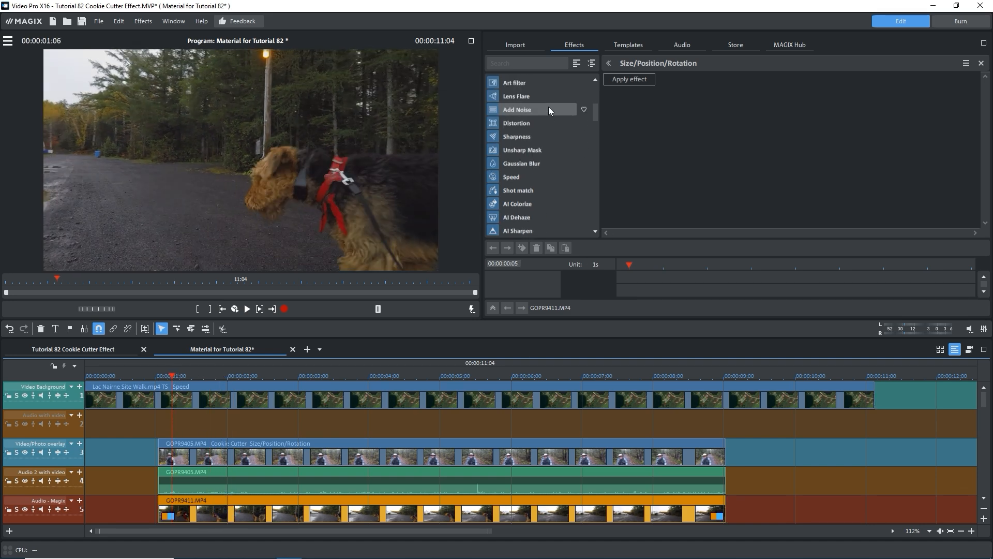
click(548, 107)
click(629, 79)
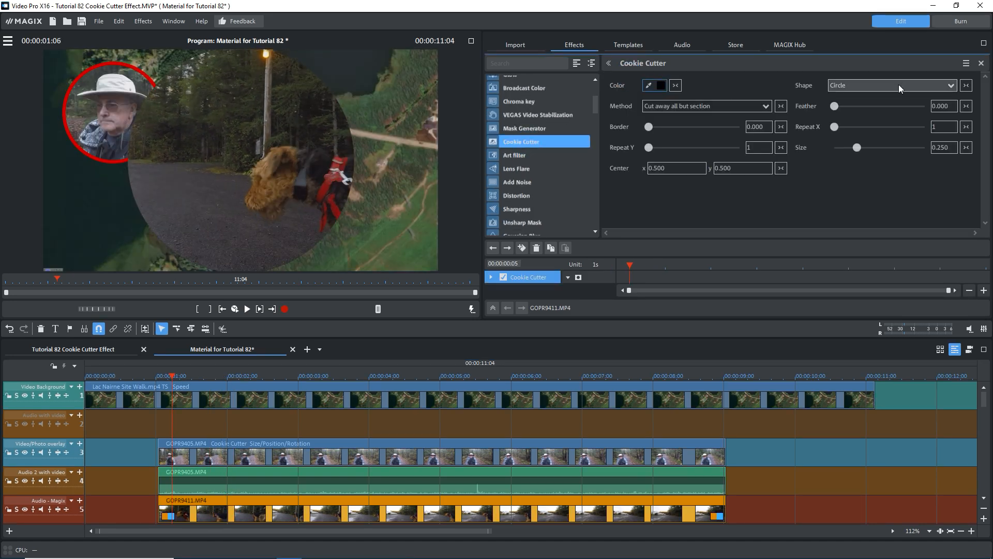
click(899, 85)
click(867, 107)
Step: Give the dog clip's rectangular cutout a border of 0.023 and set its center to x 0.687, y 0.387
click(650, 126)
drag(650, 127, 651, 127)
drag(669, 169, 675, 69)
drag(728, 172, 733, 234)
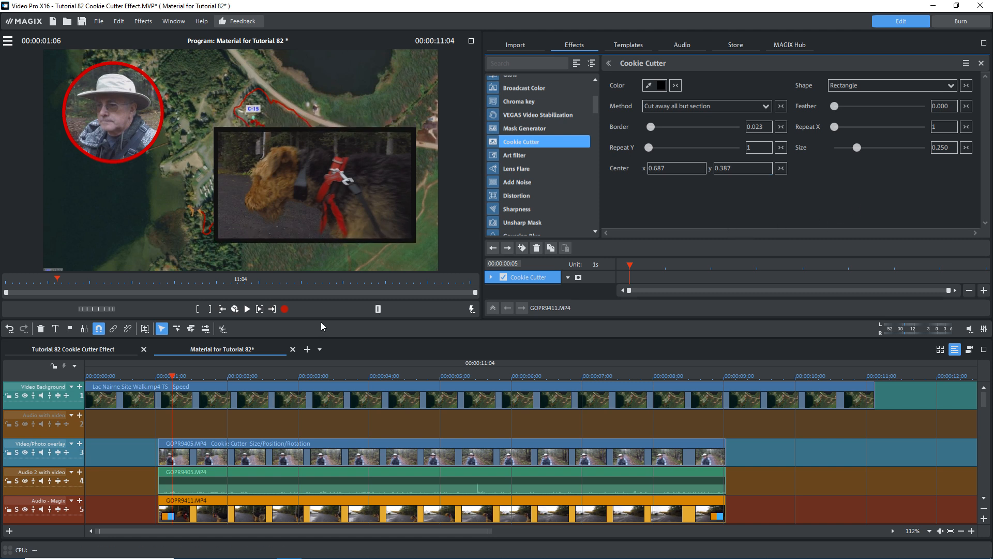
Step: Apply Size/Position/Rotation to the dog clip, scale it to 1290.9 by 725.7 px, and move it to the map's lower-right corner at horizontal 349.8 px
scroll(544, 206, down, 5)
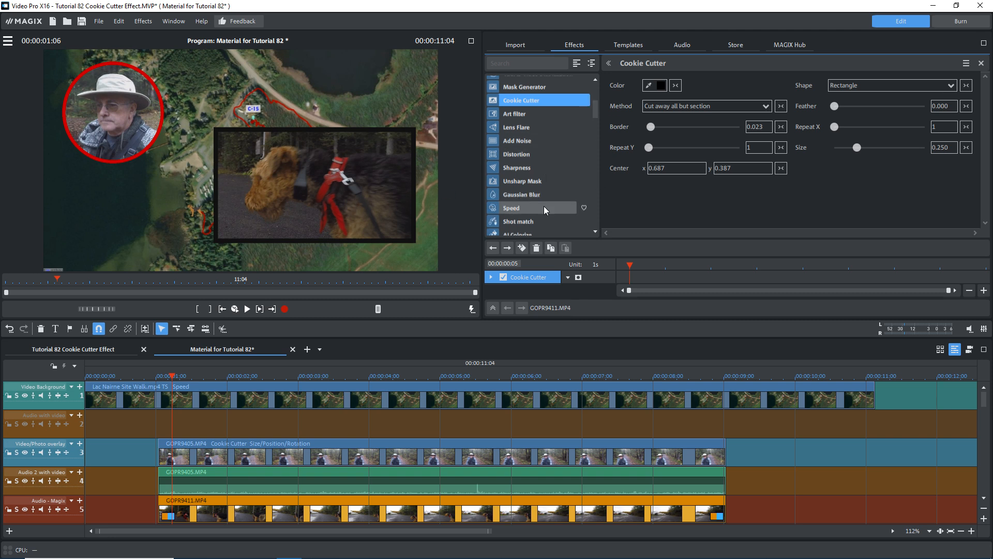
click(533, 212)
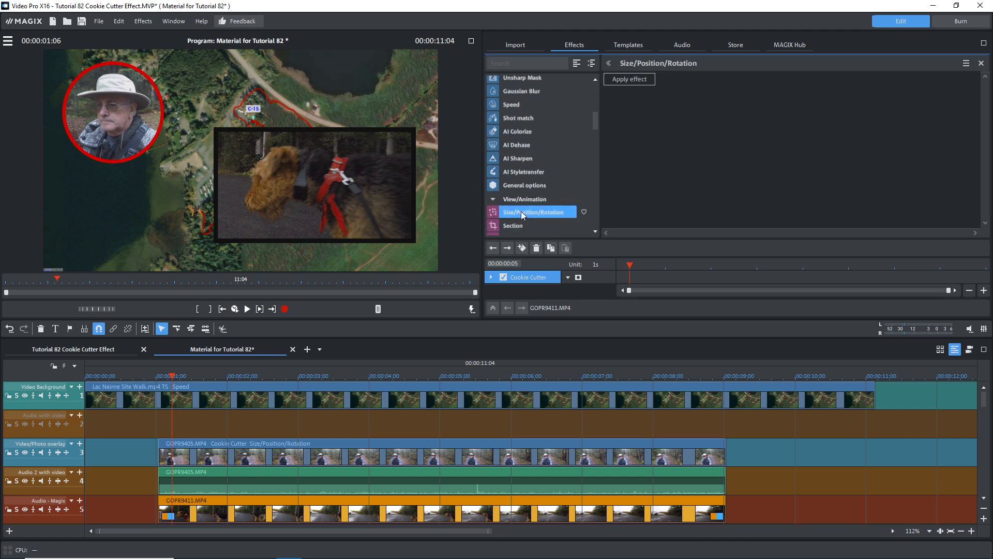
click(615, 82)
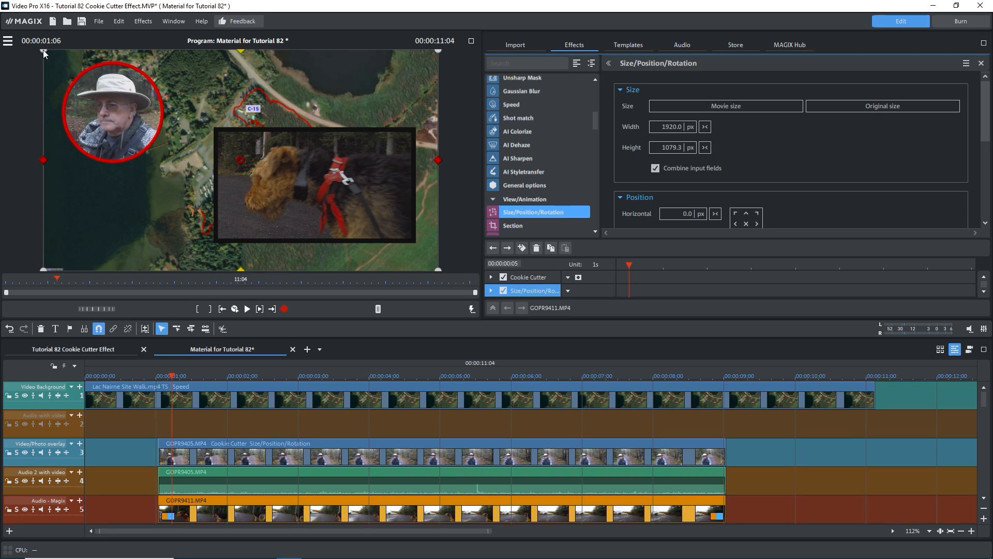
drag(43, 51, 207, 171)
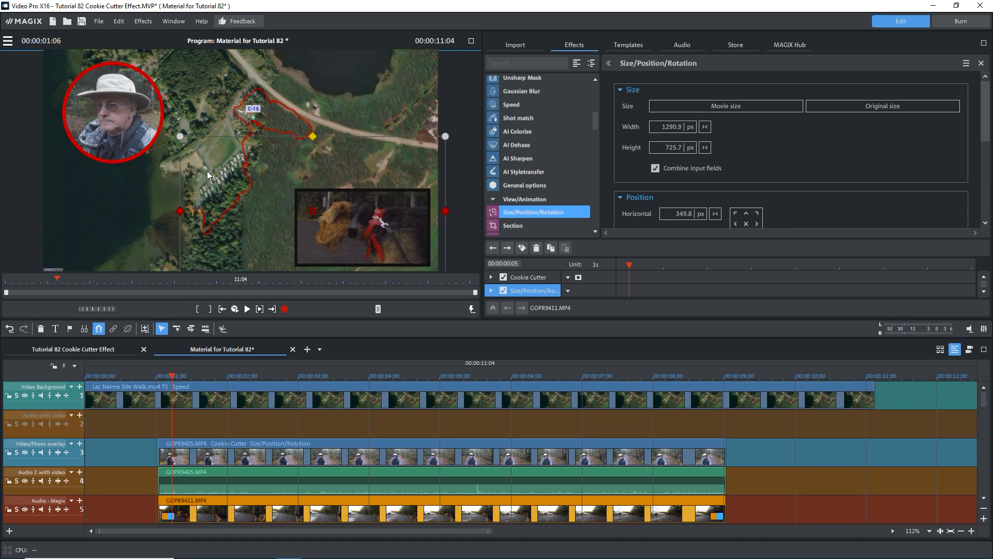
Step: Preview the composite from the start of the overlay clips to 00:00:06:14
click(158, 426)
key(space)
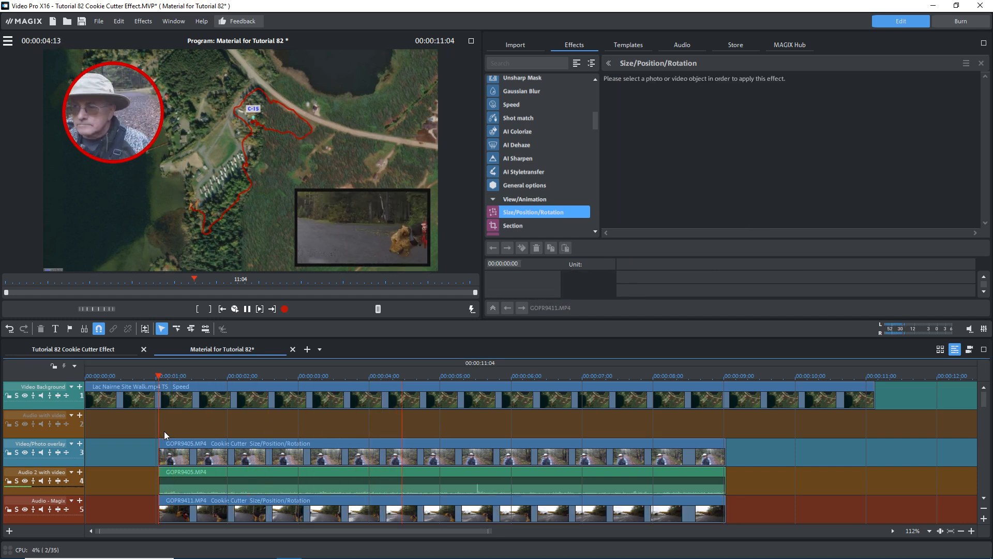
click(177, 393)
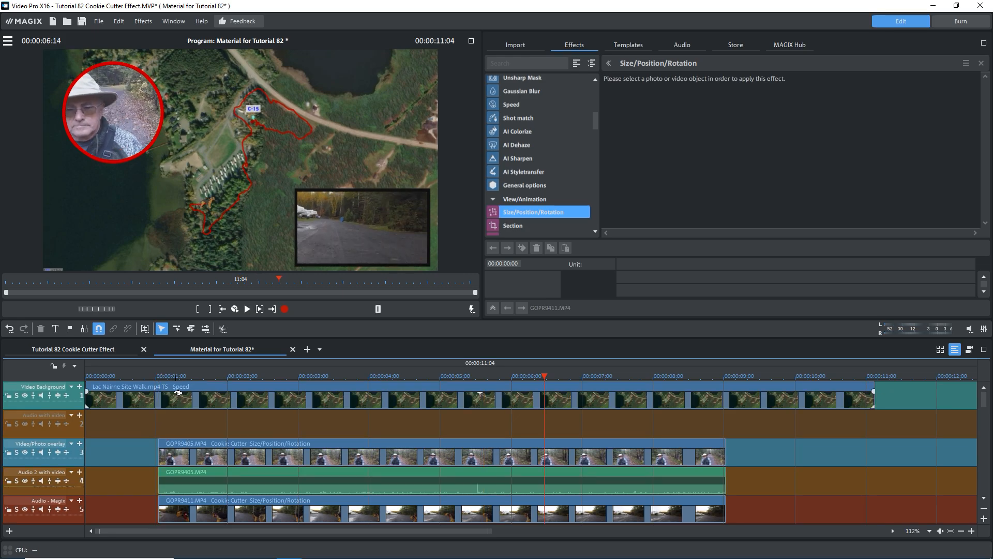